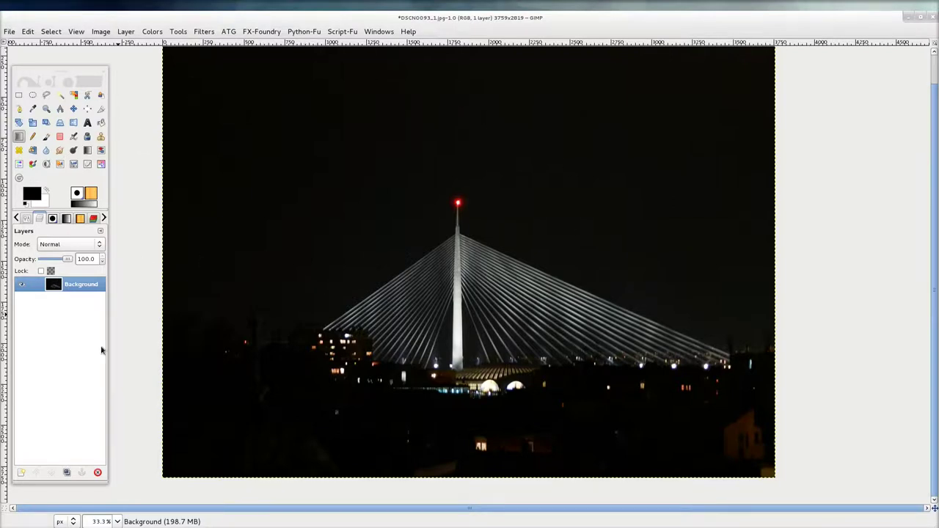
# Step: Add a black-filled layer above the photo and fill it with a diagonal black-to-white gradient
pyautogui.click(22, 473)
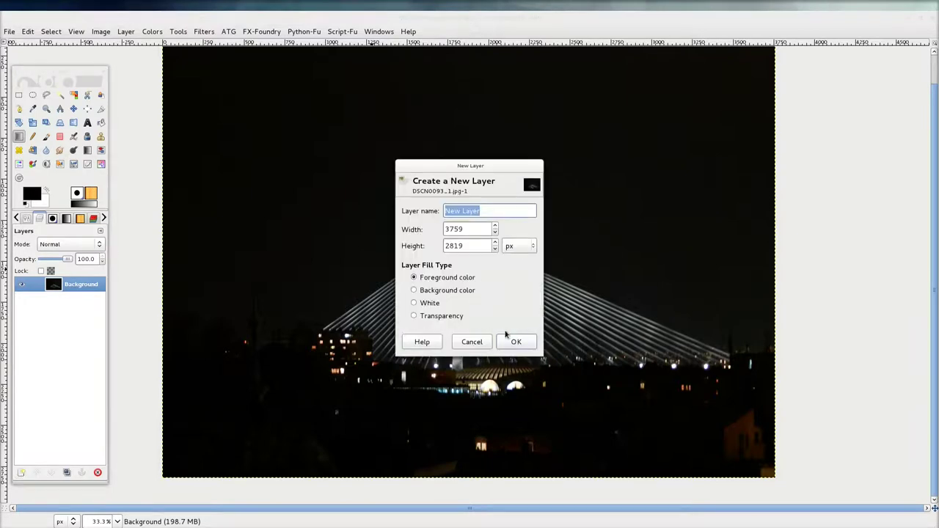
pyautogui.click(515, 342)
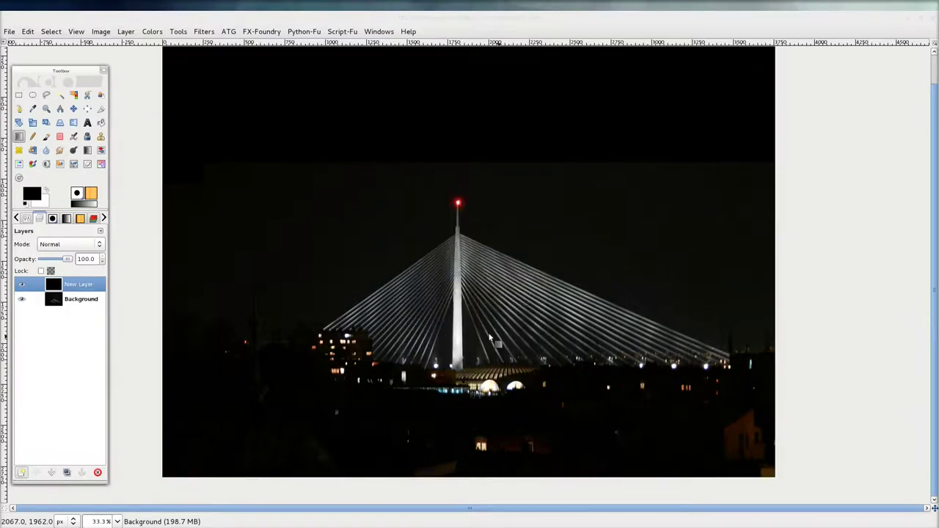
pyautogui.click(19, 137)
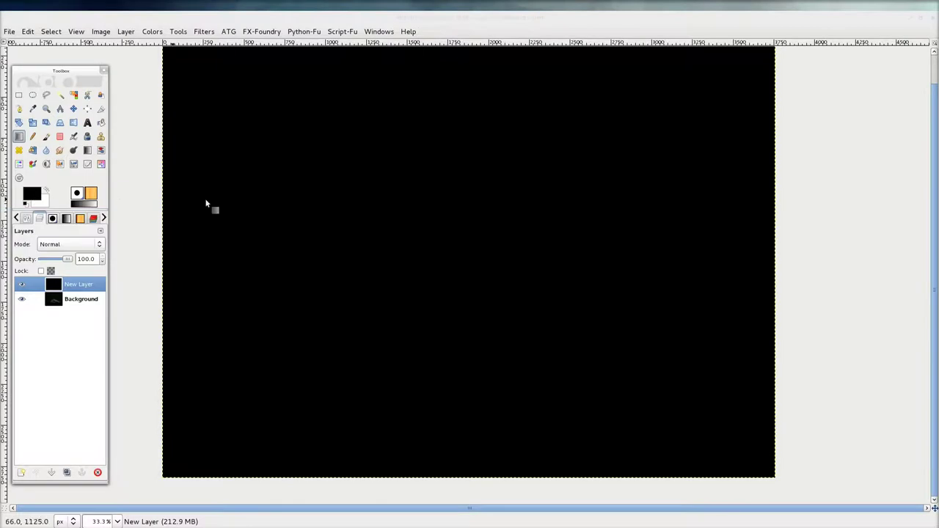
pyautogui.click(21, 284)
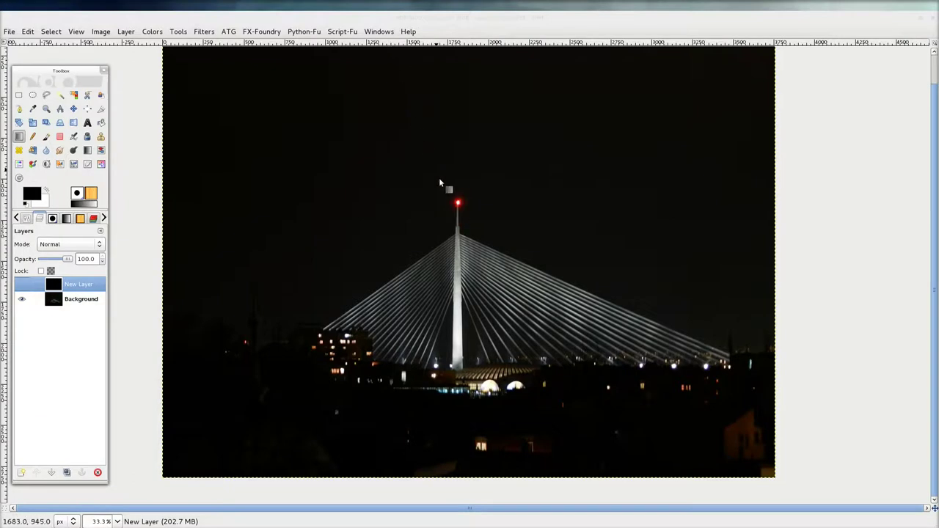
pyautogui.click(22, 284)
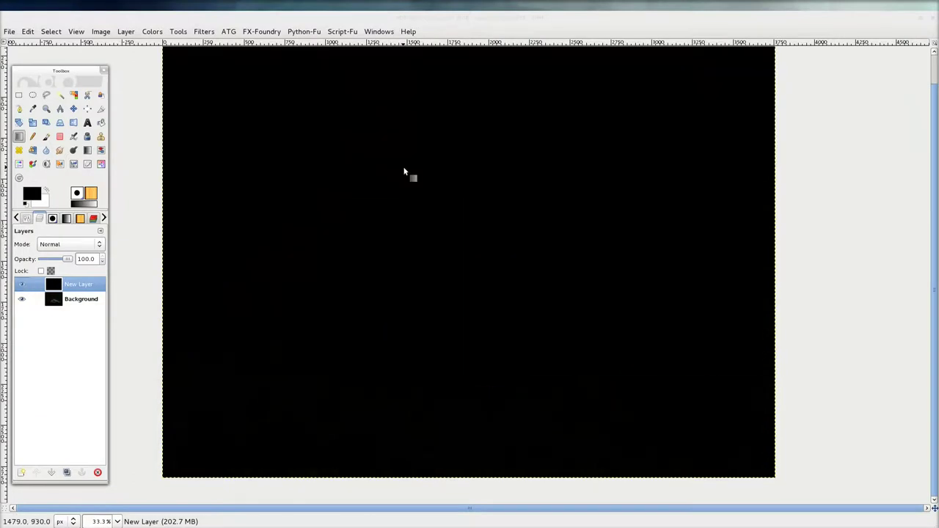
pyautogui.moveTo(403, 168); pyautogui.dragTo(429, 160)
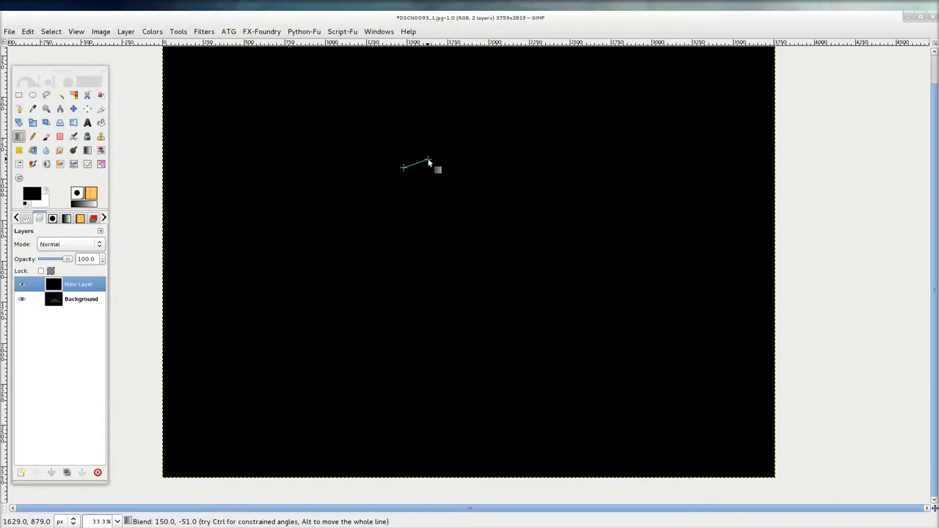
pyautogui.moveTo(431, 159); pyautogui.dragTo(436, 154)
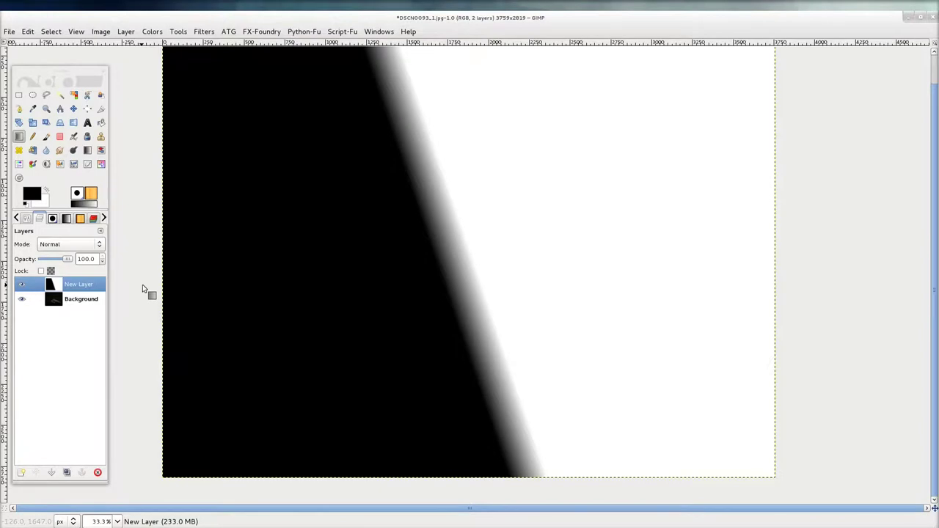
# Step: Render Difference Clouds on the gradient layer with Solid Noise detail 1, size 4.0
pyautogui.click(199, 31)
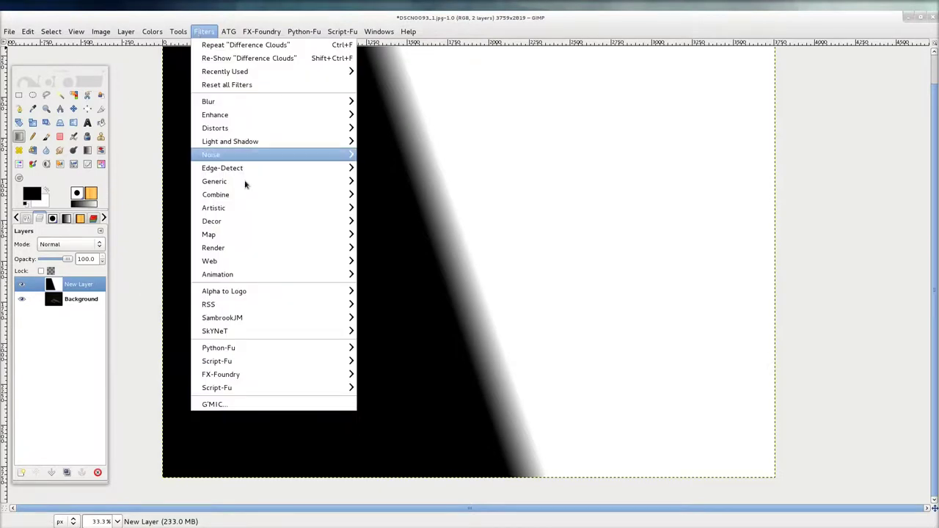
pyautogui.moveTo(213, 248)
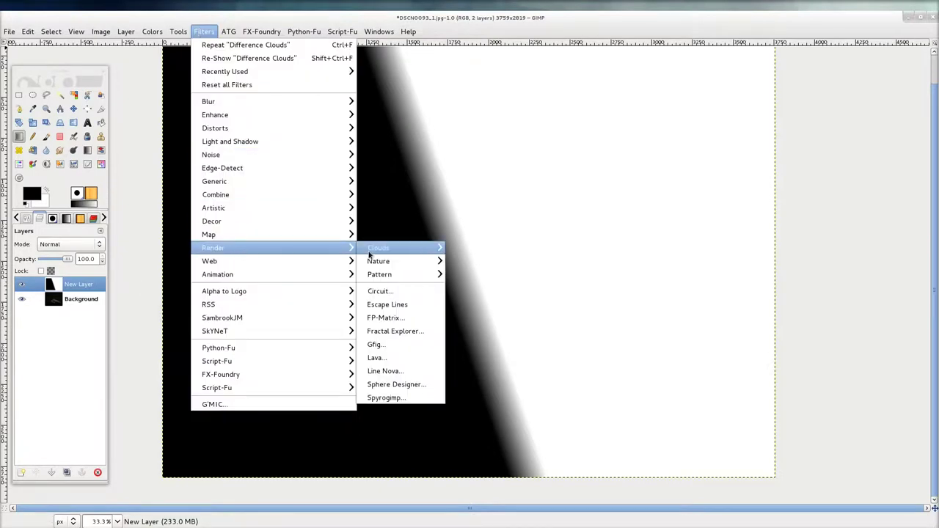
pyautogui.click(470, 256)
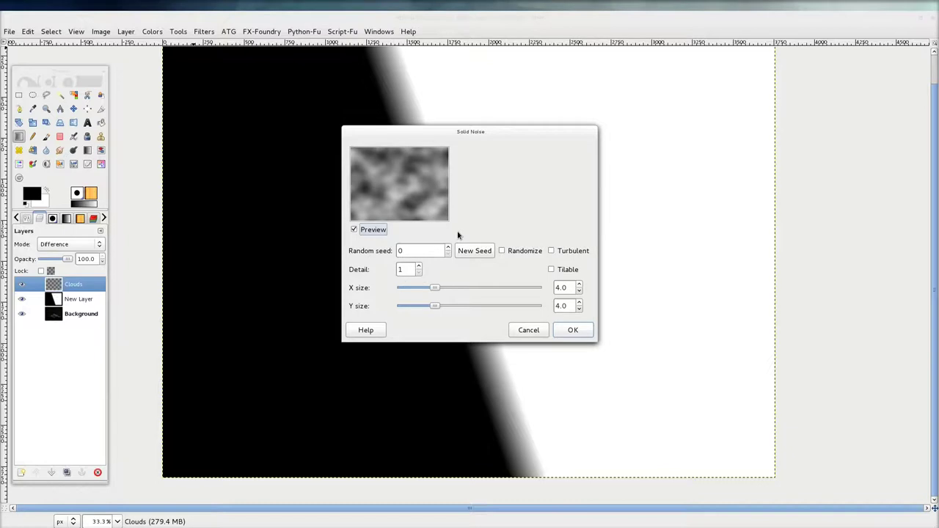
pyautogui.click(573, 329)
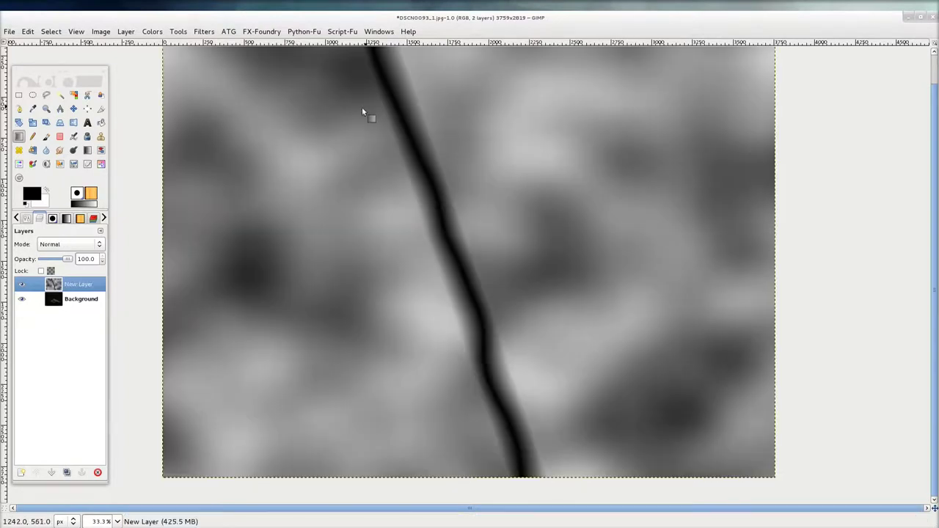
# Step: Invert the cloud layer and raise the Levels black input point to about 214
pyautogui.click(155, 32)
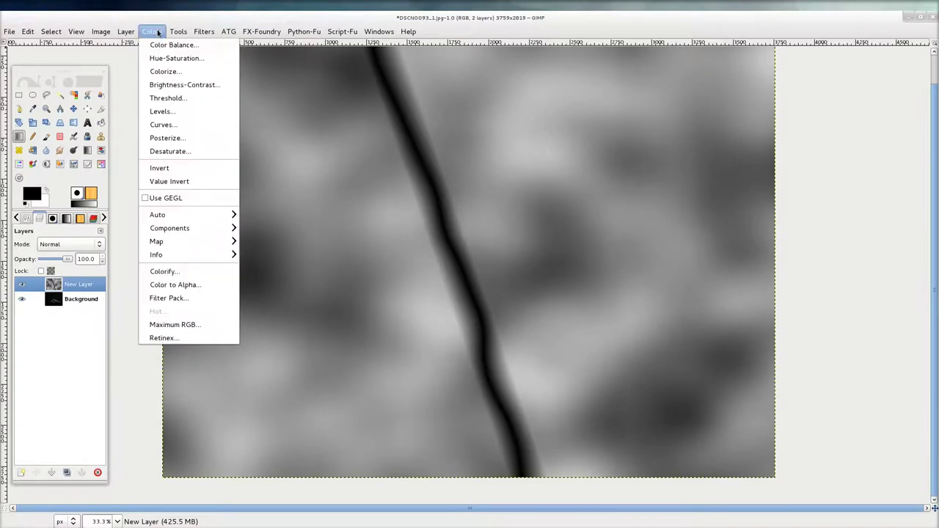
pyautogui.click(179, 164)
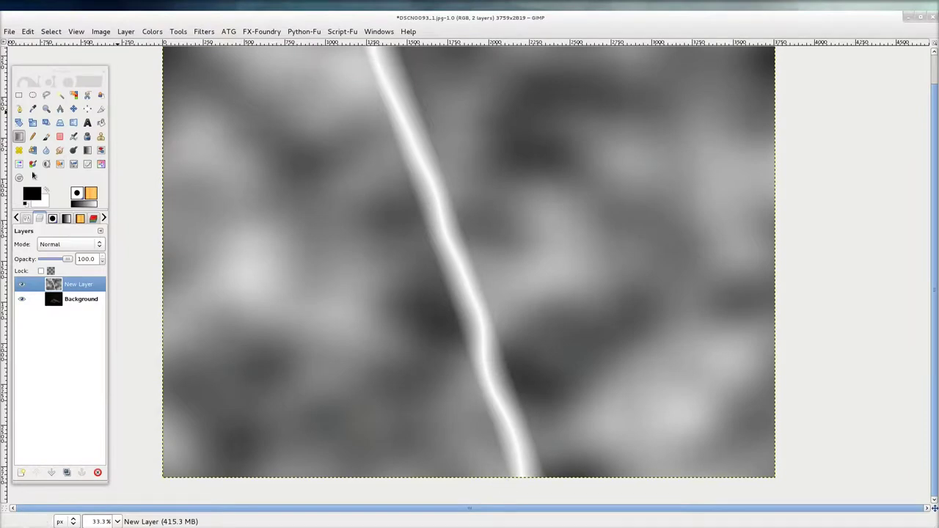
pyautogui.click(78, 168)
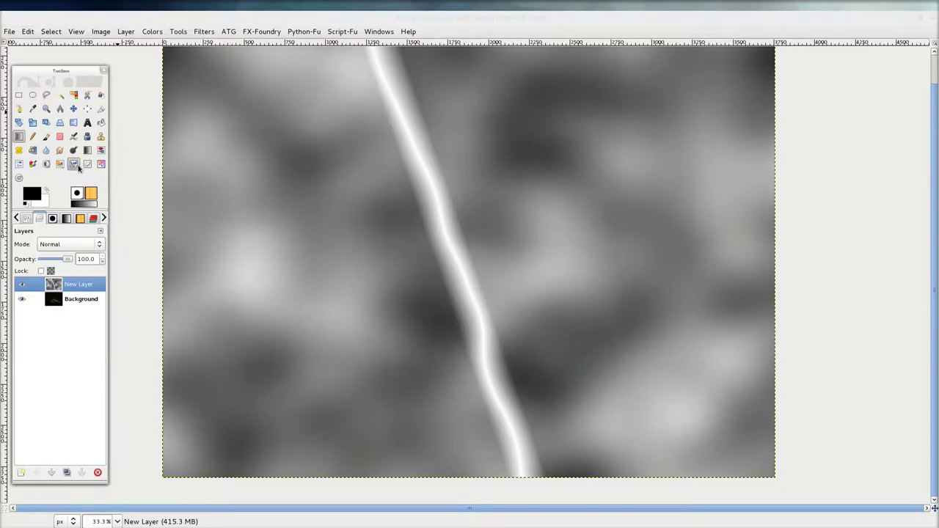
pyautogui.click(273, 183)
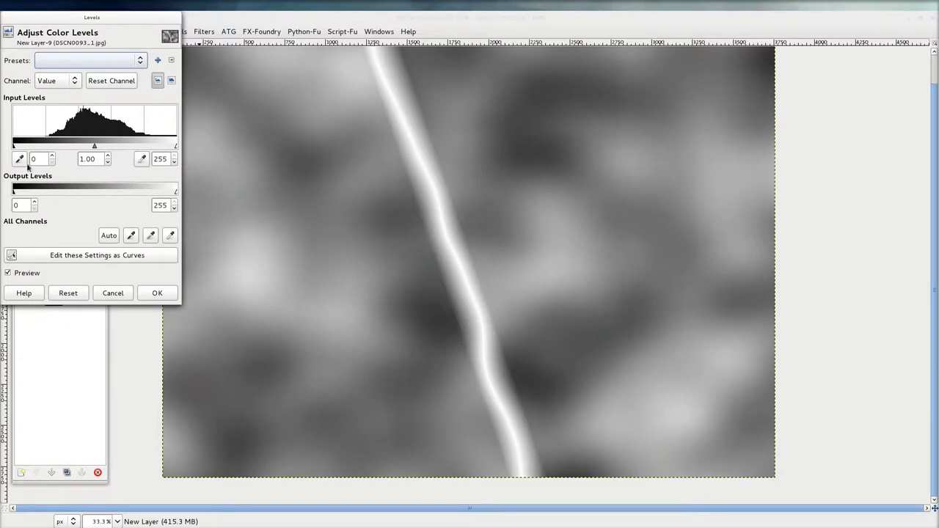
pyautogui.moveTo(15, 146); pyautogui.dragTo(142, 149)
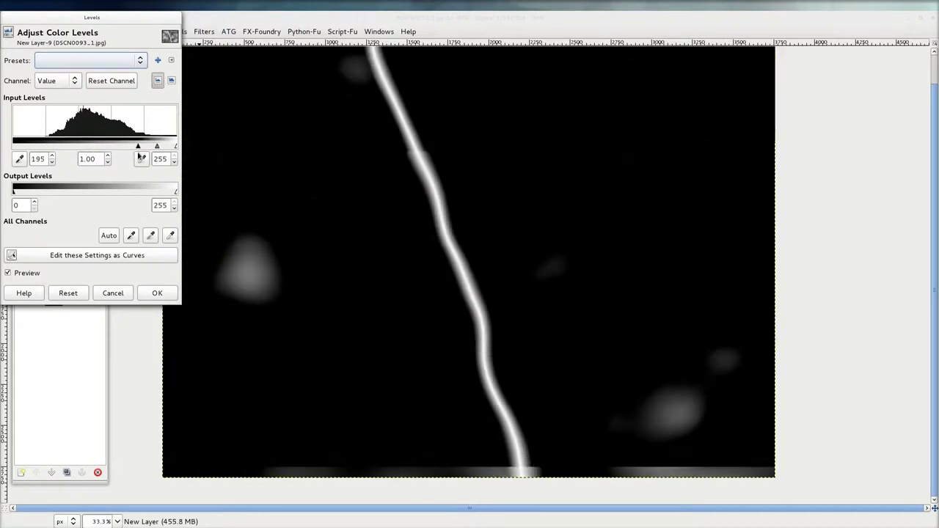
pyautogui.moveTo(141, 155); pyautogui.dragTo(150, 149)
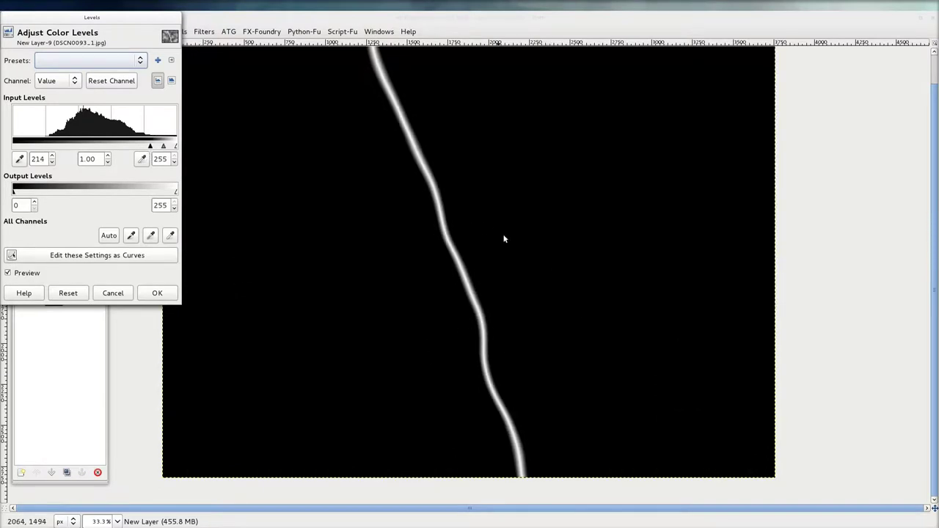
pyautogui.click(157, 294)
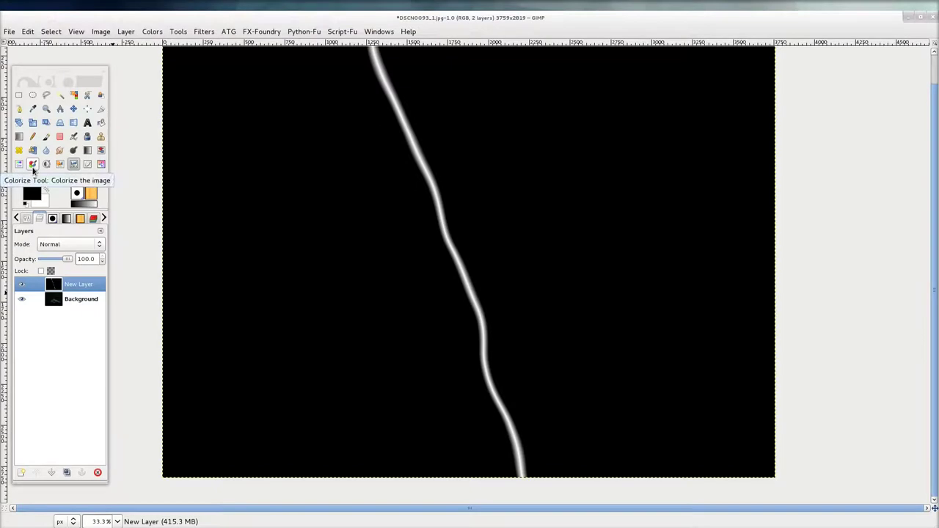
# Step: Colorize the white streak blue with hue 246 and saturation 77
pyautogui.click(33, 166)
pyautogui.click(385, 245)
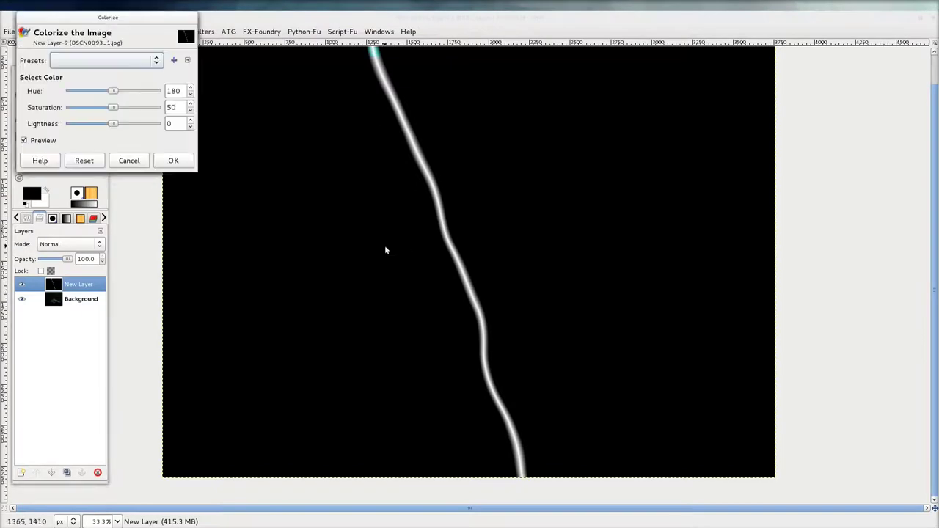
pyautogui.moveTo(113, 91); pyautogui.dragTo(130, 91)
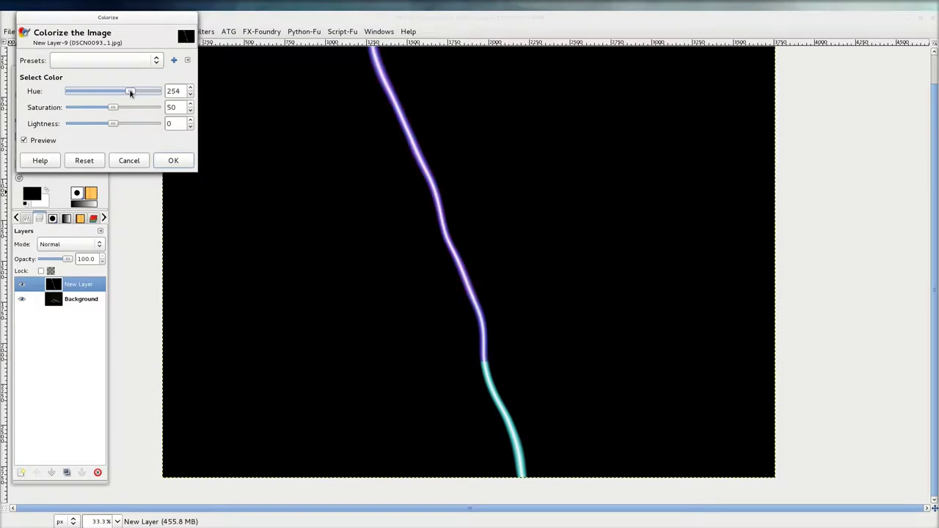
pyautogui.moveTo(129, 91)
pyautogui.mouseDown()
pyautogui.moveTo(119, 107)
pyautogui.moveTo(135, 108)
pyautogui.mouseUp()
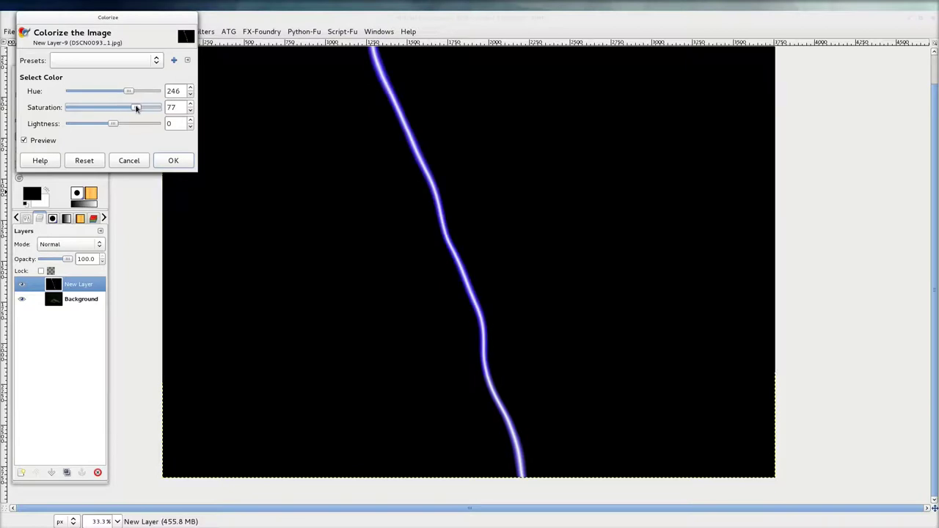
pyautogui.click(173, 161)
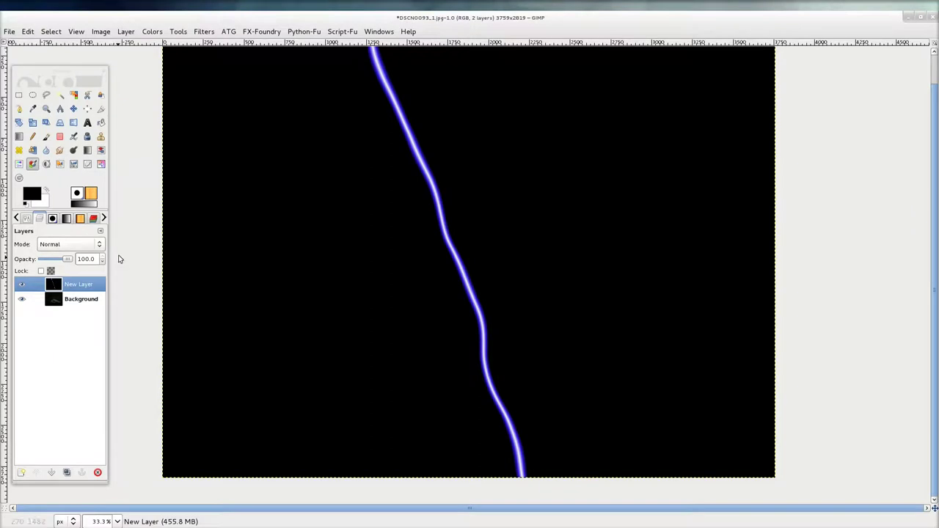
pyautogui.click(99, 244)
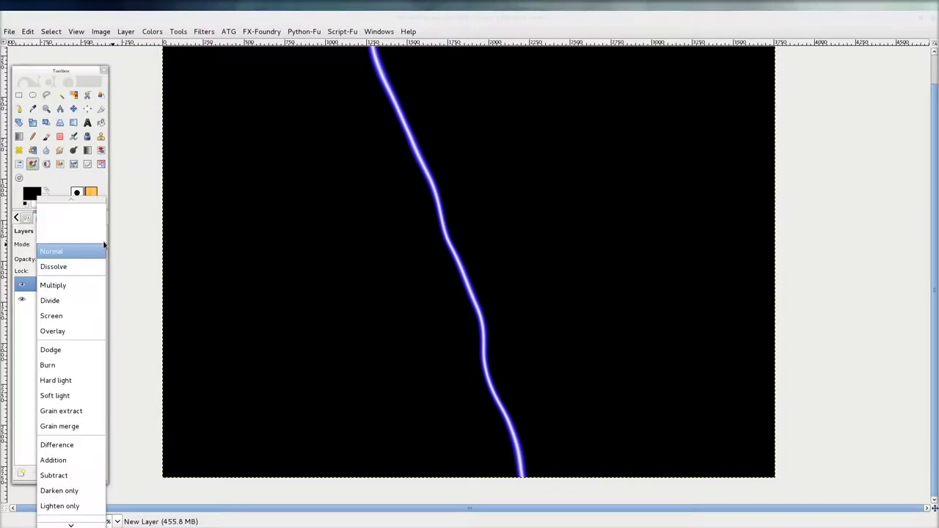
# Step: Set the bolt layer to Screen mode and move the bolt onto the tower's red beacon
pyautogui.click(78, 317)
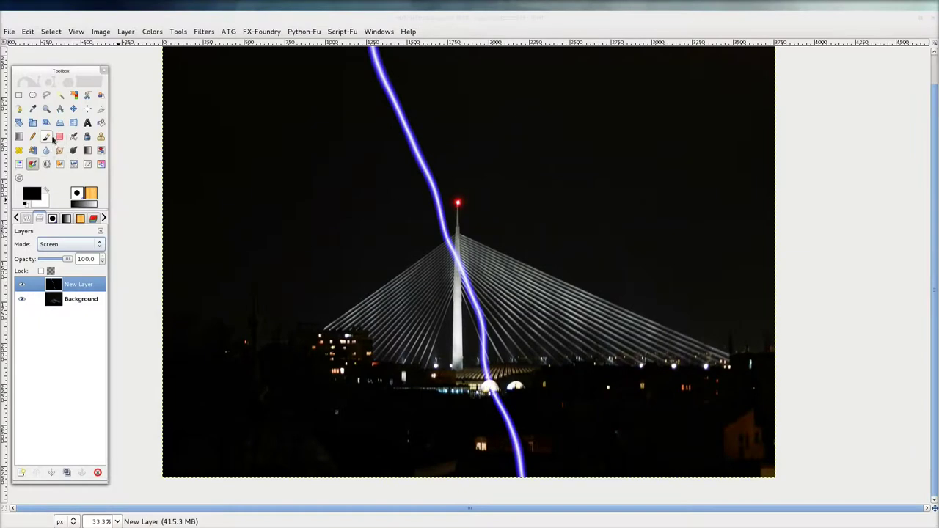
pyautogui.click(74, 108)
pyautogui.moveTo(429, 193); pyautogui.dragTo(452, 185)
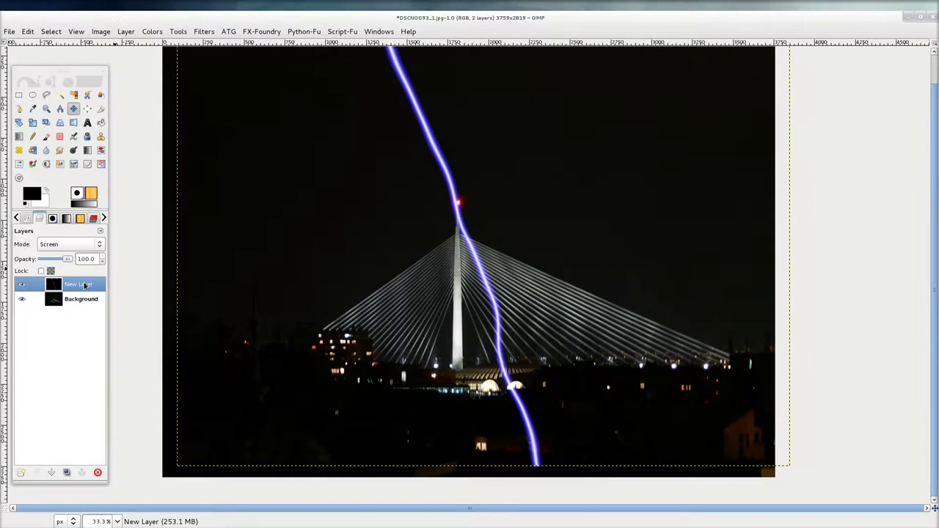
# Step: Add a white layer mask to the bolt layer and gradient it so the bolt ends at the tower top
pyautogui.rightClick(85, 286)
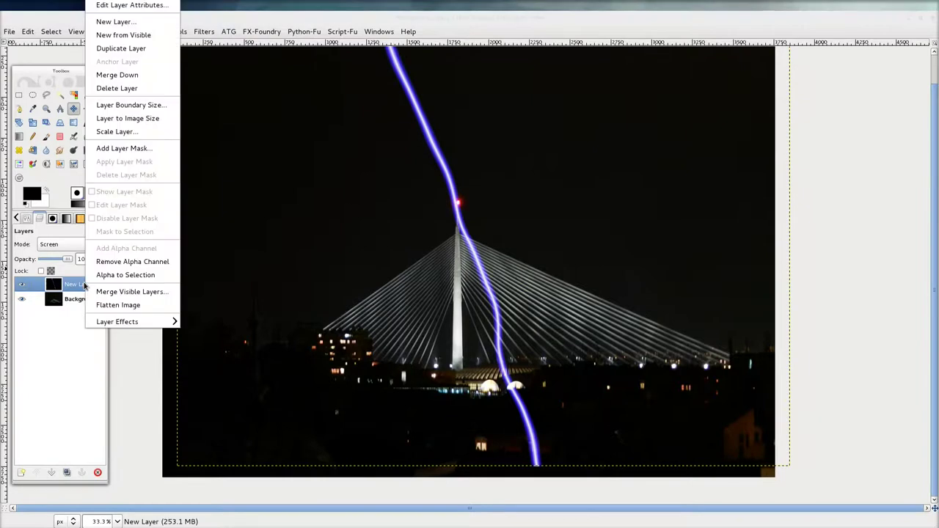
pyautogui.click(136, 149)
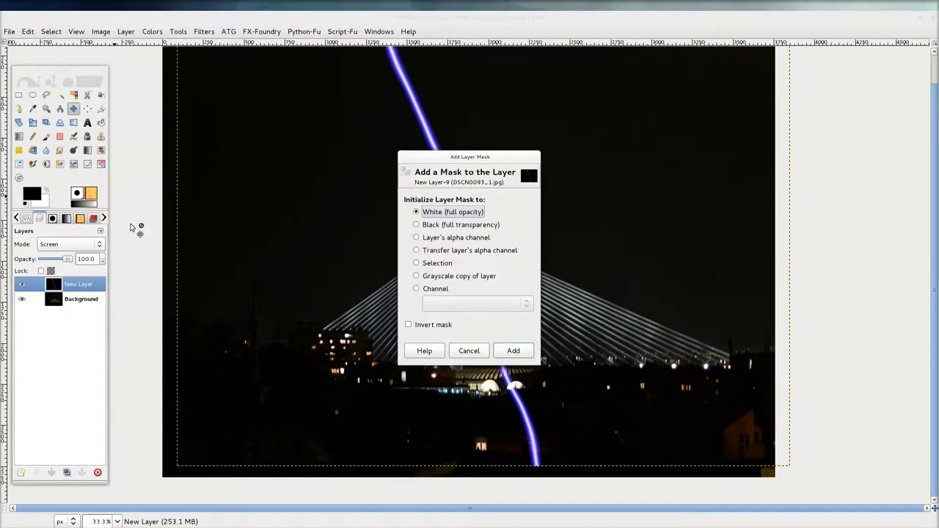
pyautogui.click(513, 352)
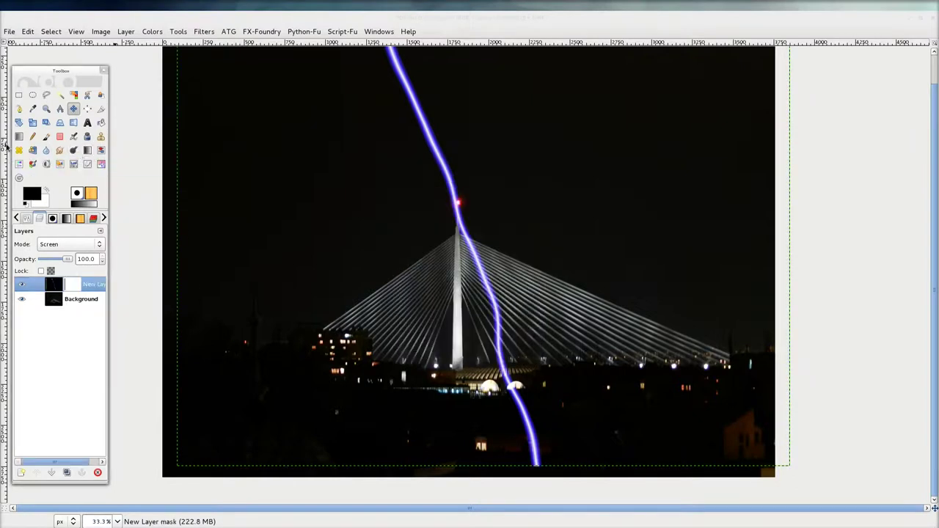
pyautogui.click(17, 138)
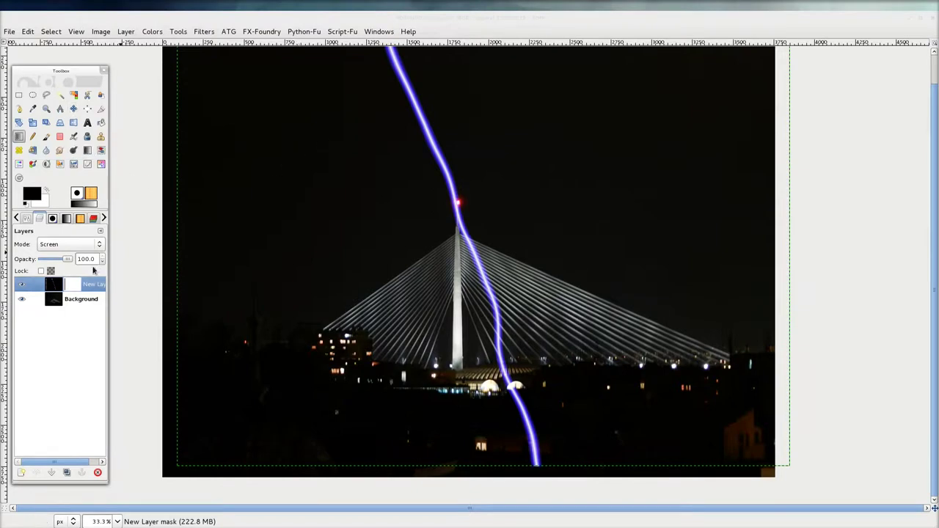
pyautogui.click(76, 285)
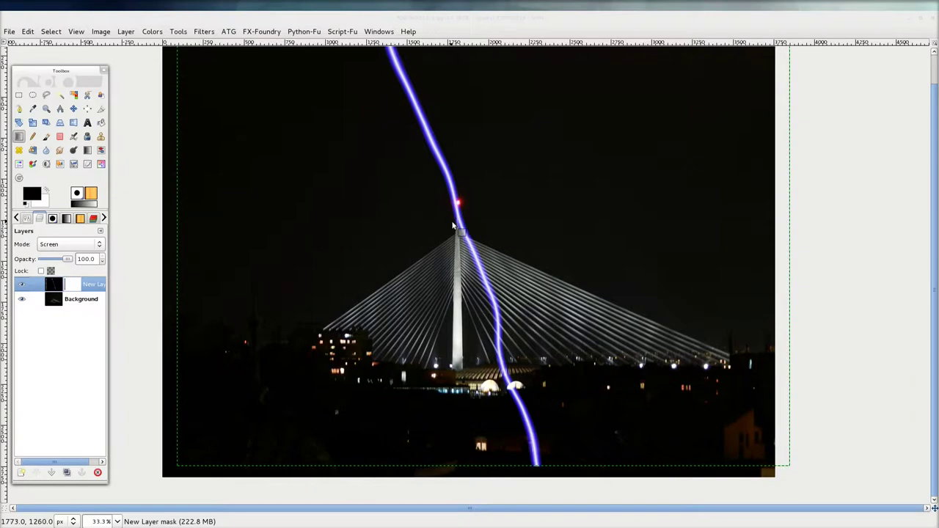
pyautogui.moveTo(452, 225); pyautogui.dragTo(446, 200)
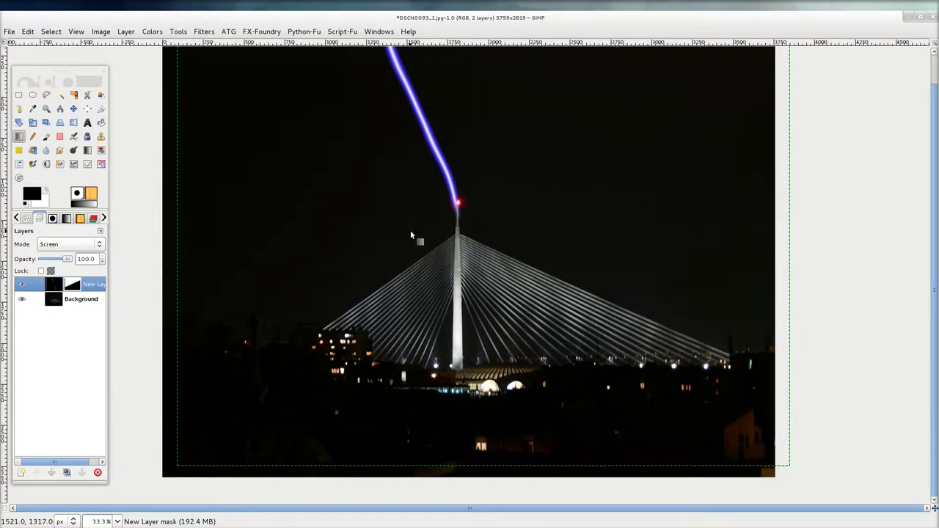
# Step: Hide the first lightning layer and select the Background layer
pyautogui.scroll(1, 453, 169)
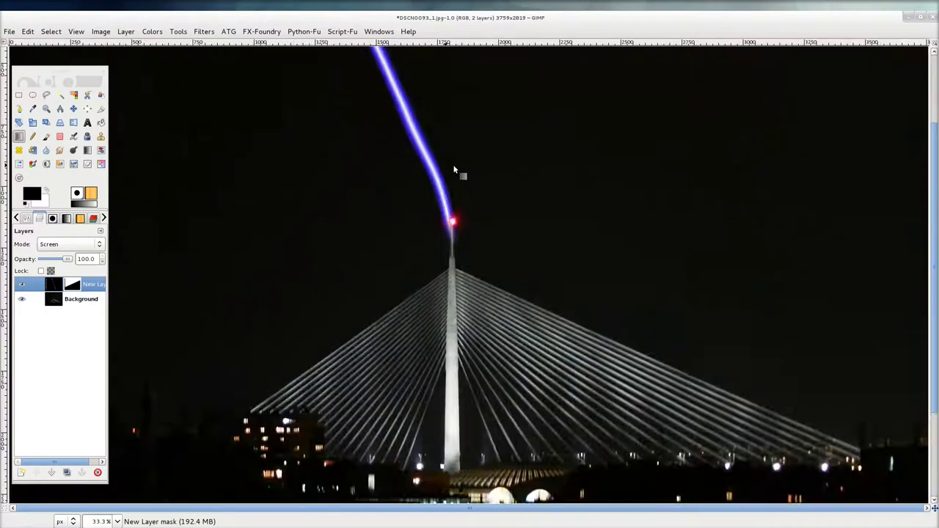
pyautogui.scroll(2, 444, 205)
pyautogui.scroll(-1, 444, 205)
pyautogui.scroll(-2, 444, 205)
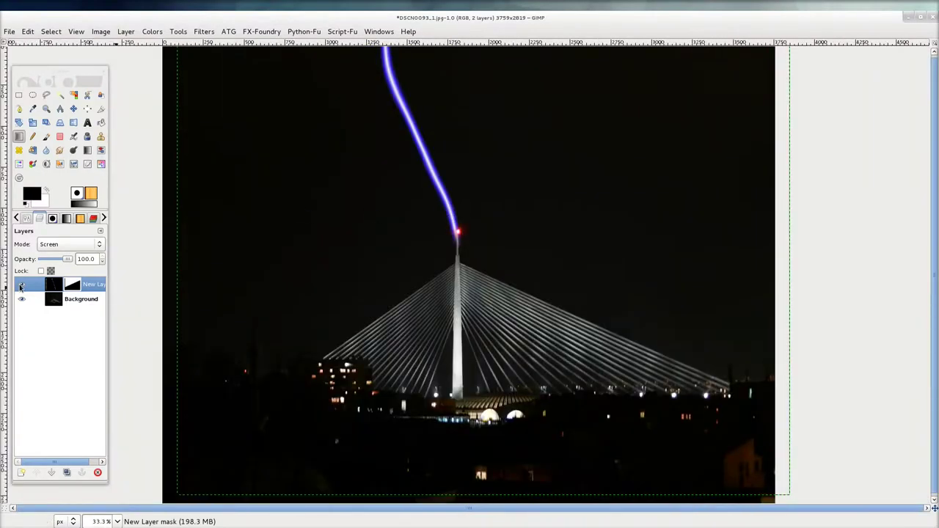
pyautogui.click(21, 285)
pyautogui.click(59, 300)
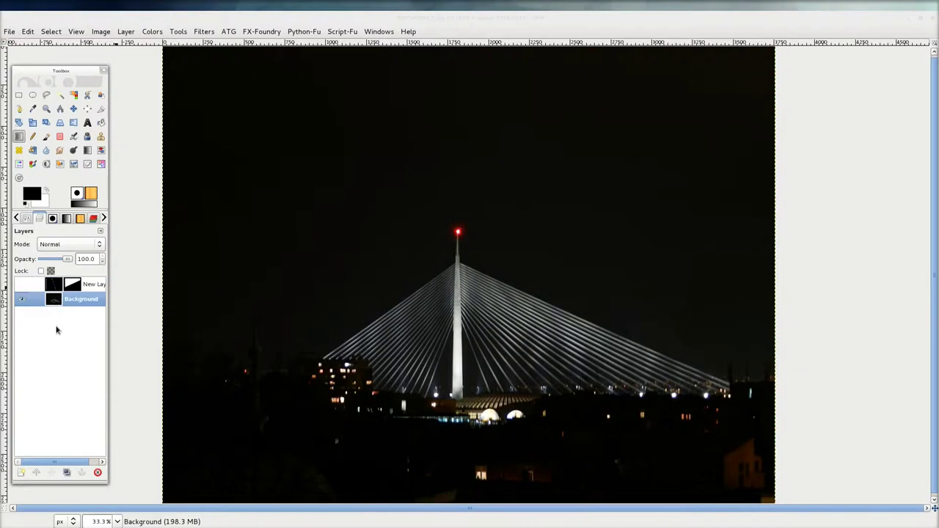
# Step: Add a new black-filled layer and draw a diagonal black-to-white gradient on it
pyautogui.click(22, 473)
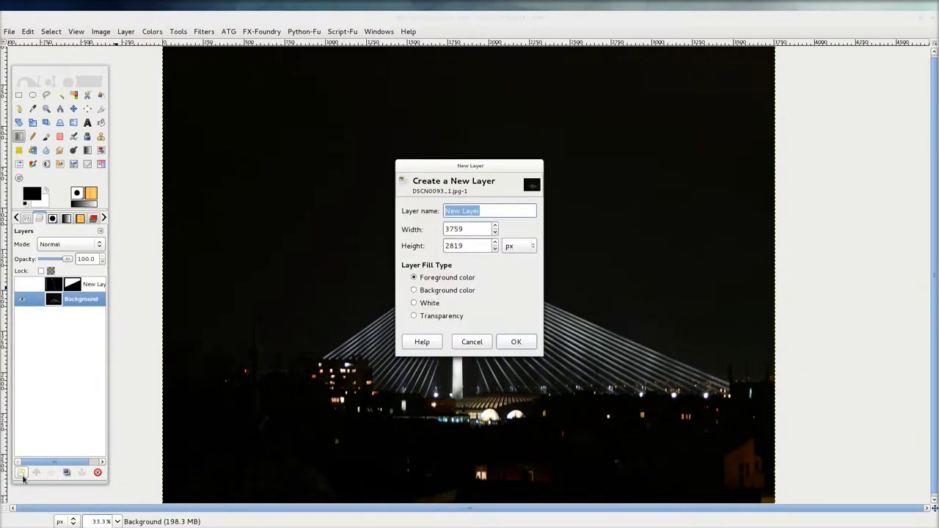
pyautogui.click(523, 342)
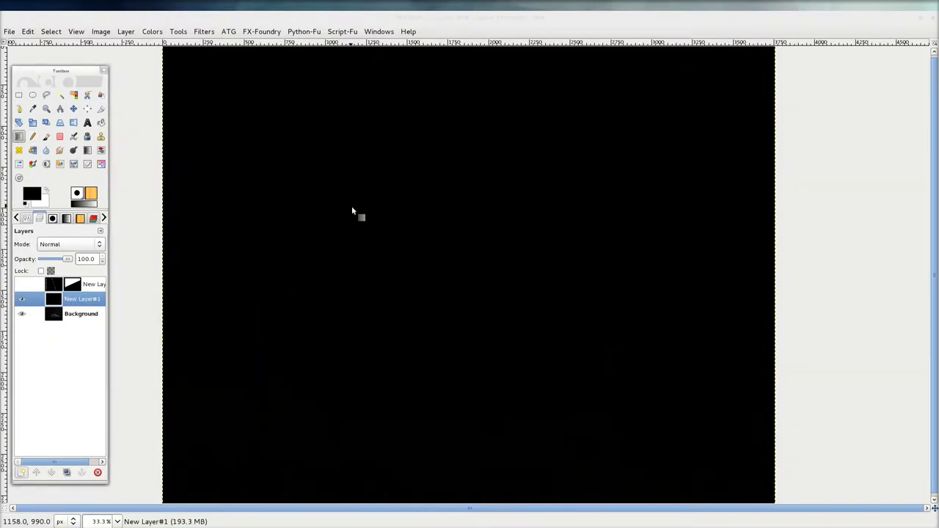
pyautogui.moveTo(388, 217)
pyautogui.mouseDown()
pyautogui.moveTo(486, 189)
pyautogui.moveTo(462, 193)
pyautogui.mouseUp()
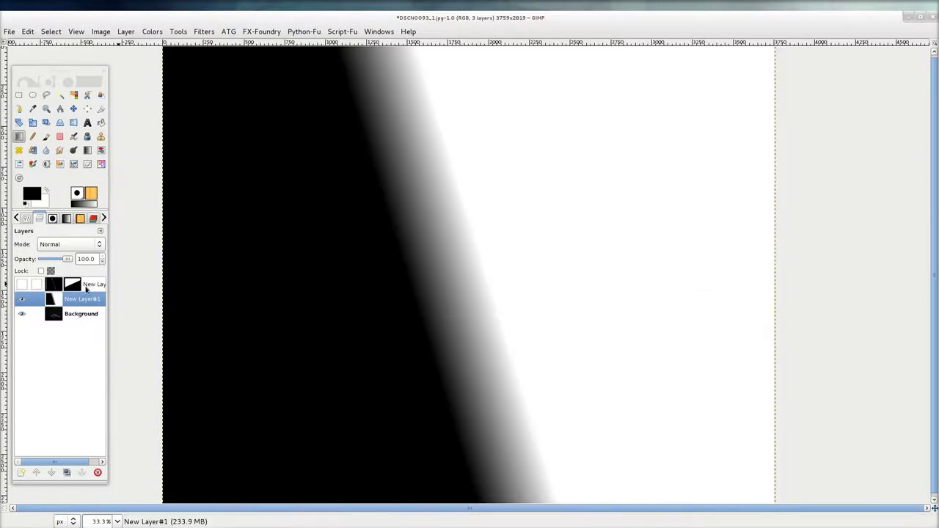
# Step: Render Difference Clouds on New Layer#1 with default settings
pyautogui.click(202, 31)
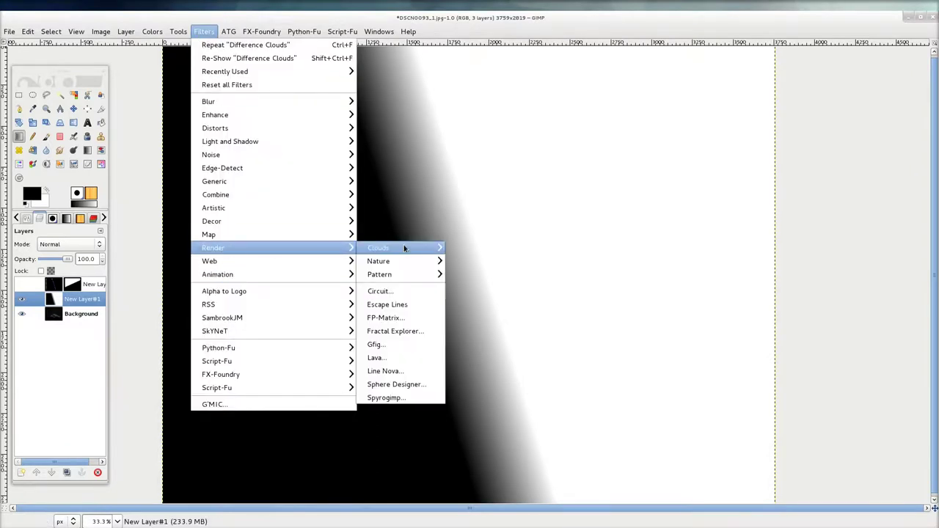
pyautogui.click(482, 248)
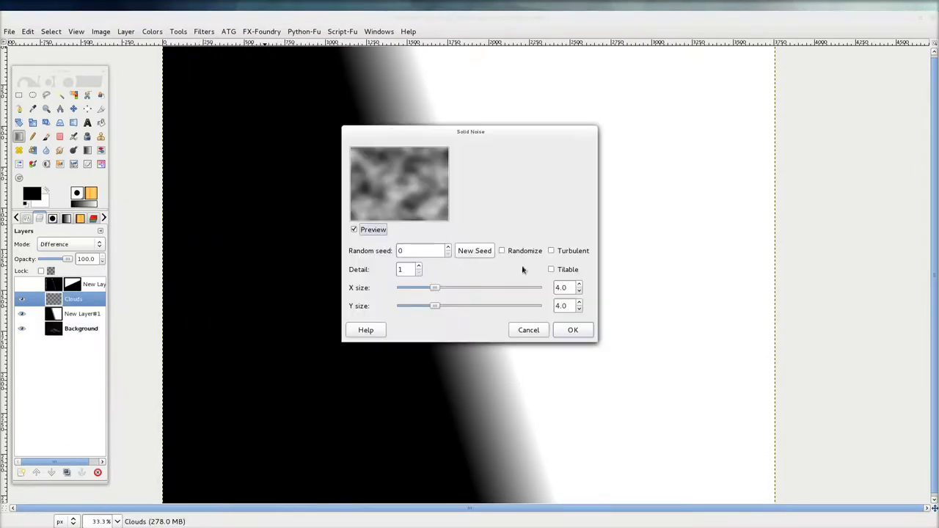
pyautogui.click(574, 330)
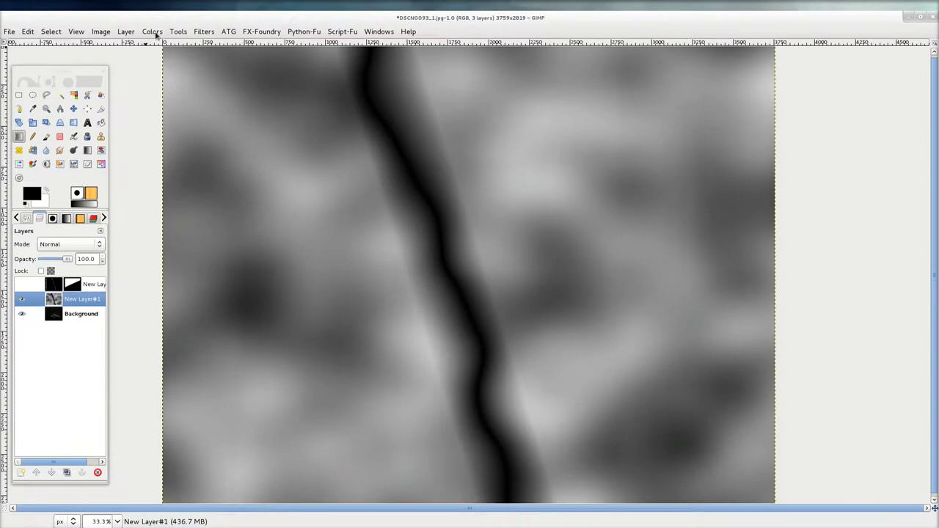
# Step: Invert New Layer#1 and set the Levels black input point to 215
pyautogui.click(155, 32)
pyautogui.click(172, 168)
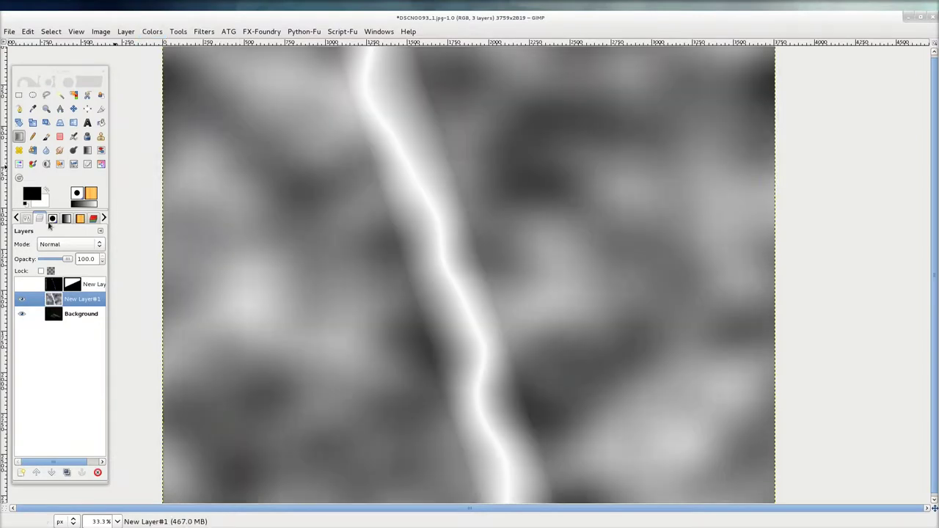
pyautogui.click(73, 164)
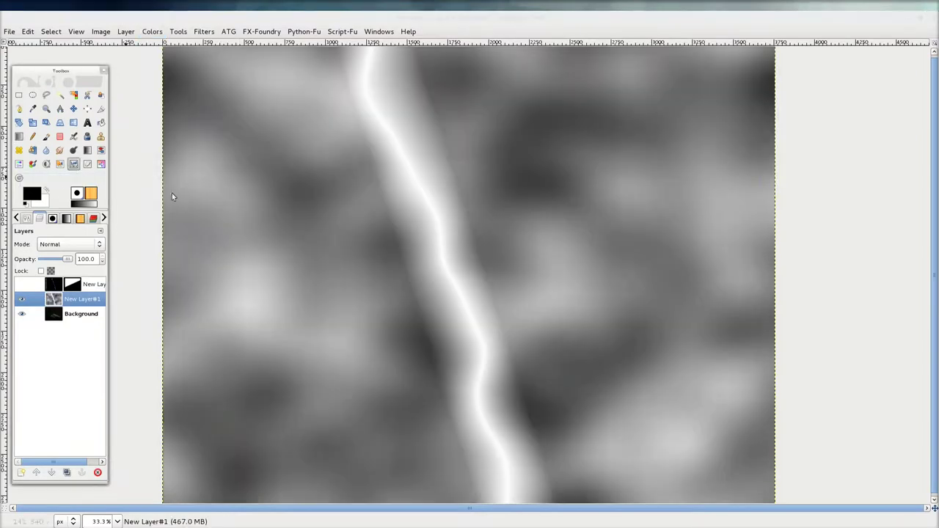
pyautogui.click(383, 267)
pyautogui.moveTo(13, 146); pyautogui.dragTo(151, 153)
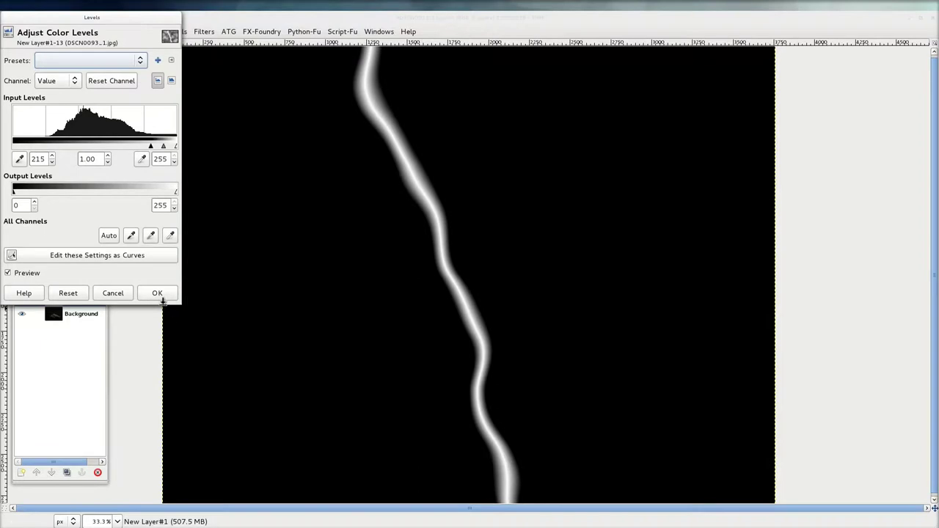
pyautogui.click(157, 294)
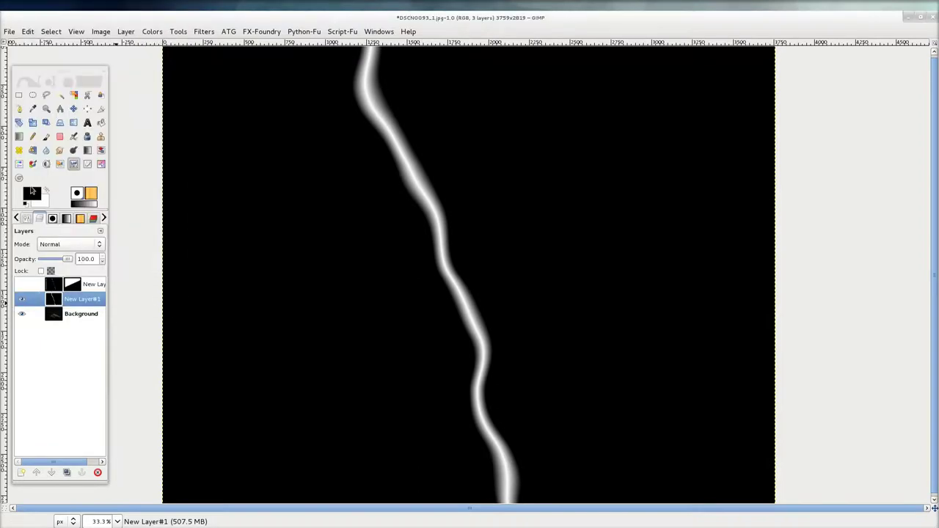
# Step: Colorize the streak blue with hue 235 and saturation 66
pyautogui.click(33, 164)
pyautogui.click(395, 186)
pyautogui.moveTo(112, 91)
pyautogui.mouseDown()
pyautogui.moveTo(125, 91)
pyautogui.moveTo(127, 108)
pyautogui.mouseUp()
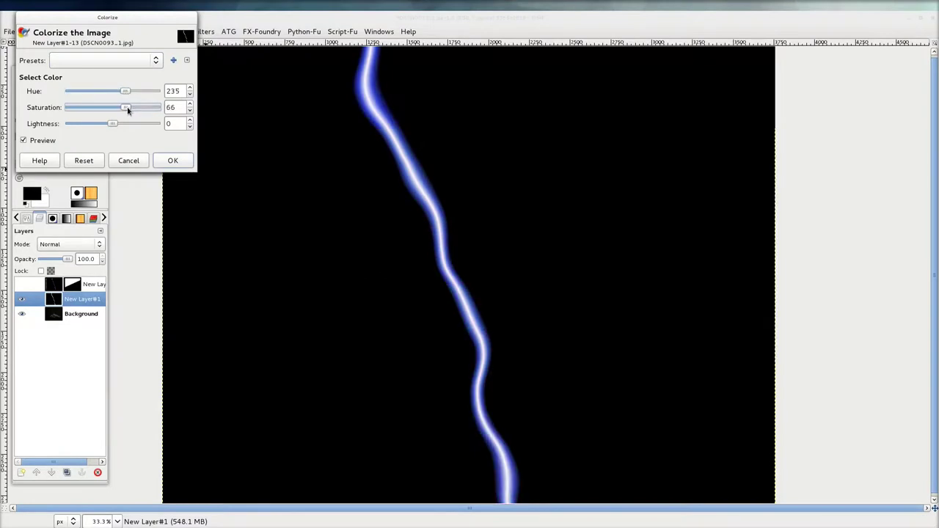
pyautogui.click(161, 166)
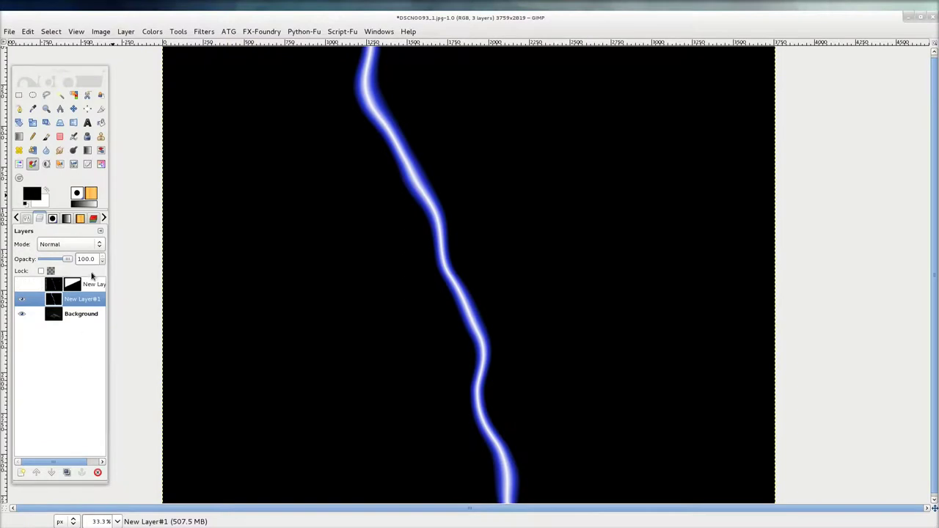
# Step: Set New Layer#1 to Screen mode and move the bolt so it runs through the tower
pyautogui.click(101, 245)
pyautogui.click(74, 317)
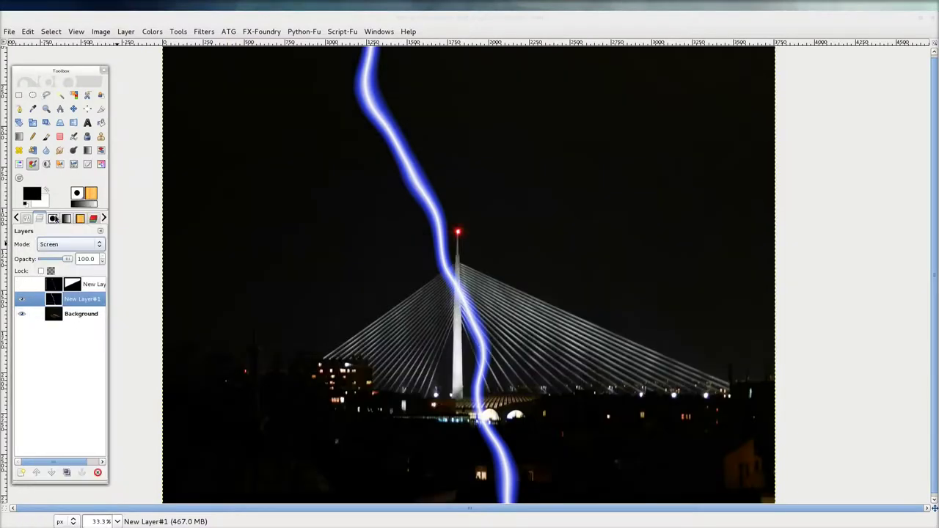
pyautogui.click(74, 110)
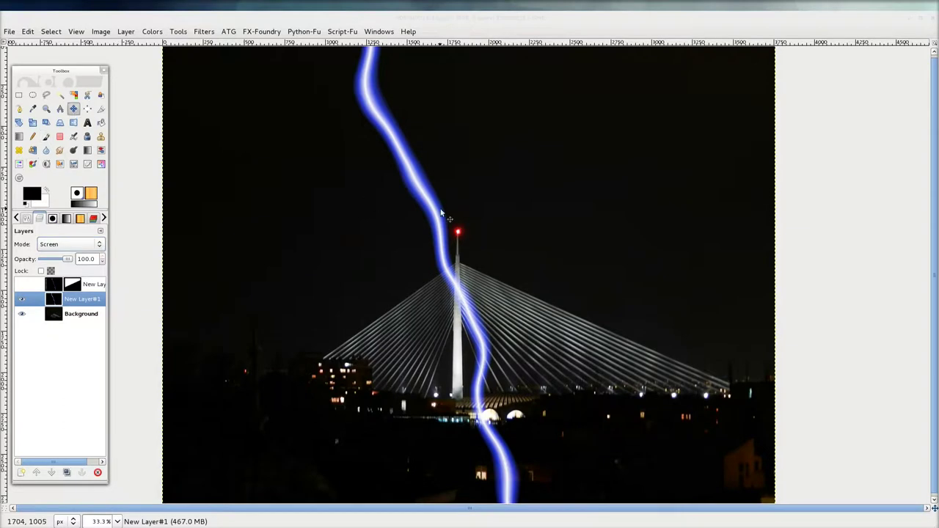
pyautogui.moveTo(435, 214); pyautogui.dragTo(433, 177)
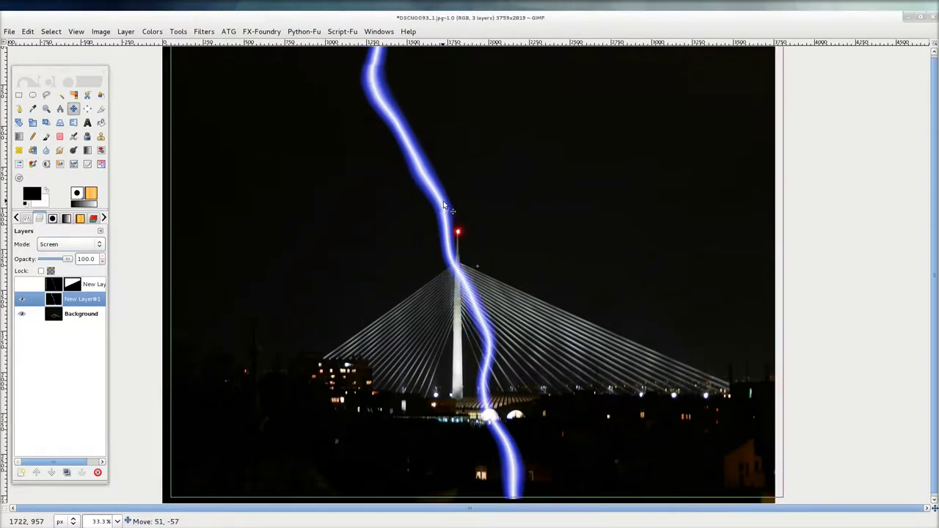
pyautogui.moveTo(433, 178)
pyautogui.mouseDown()
pyautogui.moveTo(475, 304)
pyautogui.moveTo(479, 294)
pyautogui.mouseUp()
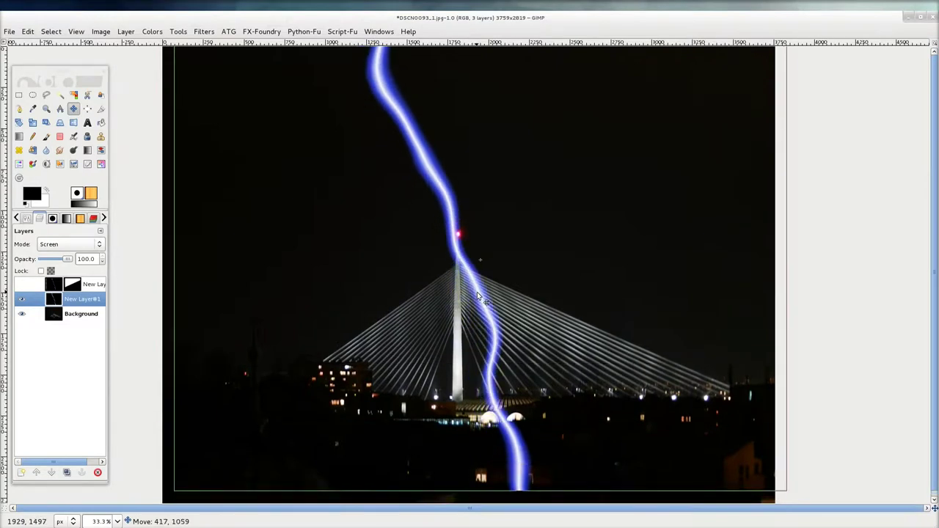
# Step: Add a white mask to New Layer#1 and gradient it so the bolt fades out below the tower top
pyautogui.rightClick(87, 304)
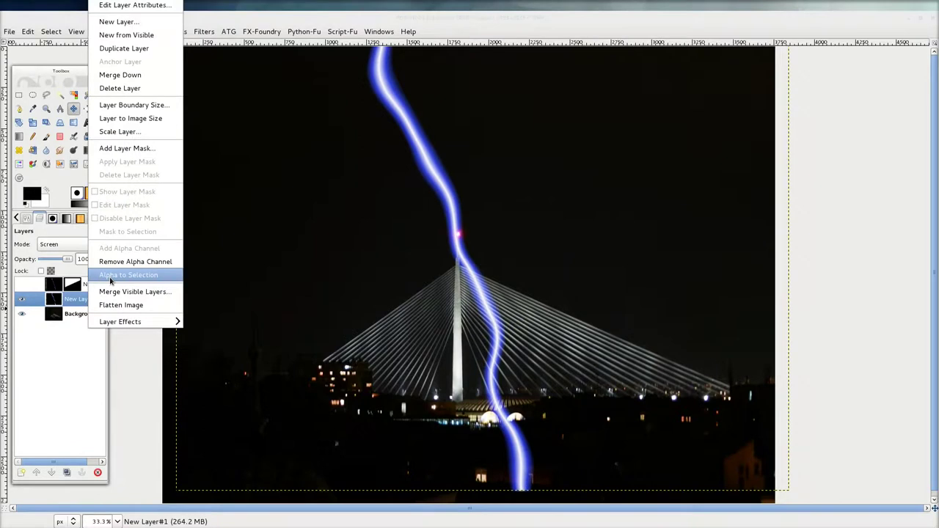
pyautogui.click(128, 148)
pyautogui.click(516, 351)
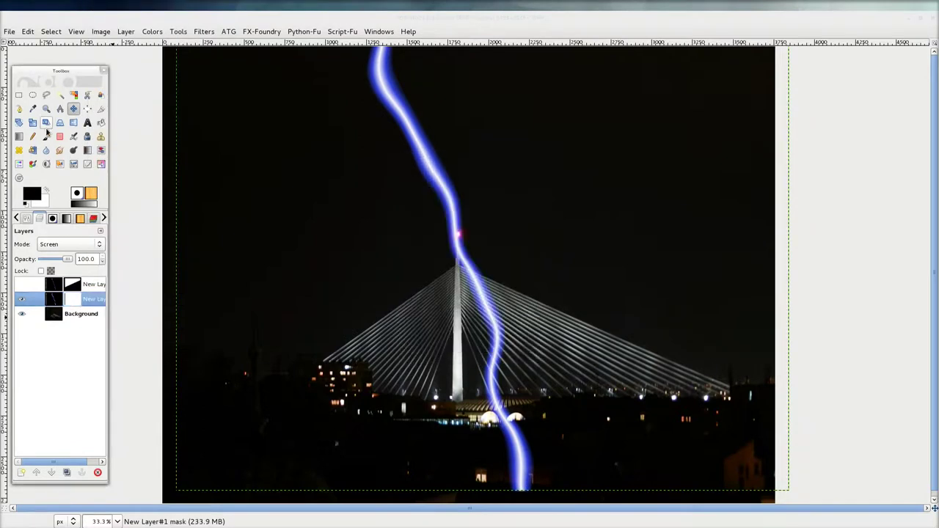
pyautogui.click(19, 136)
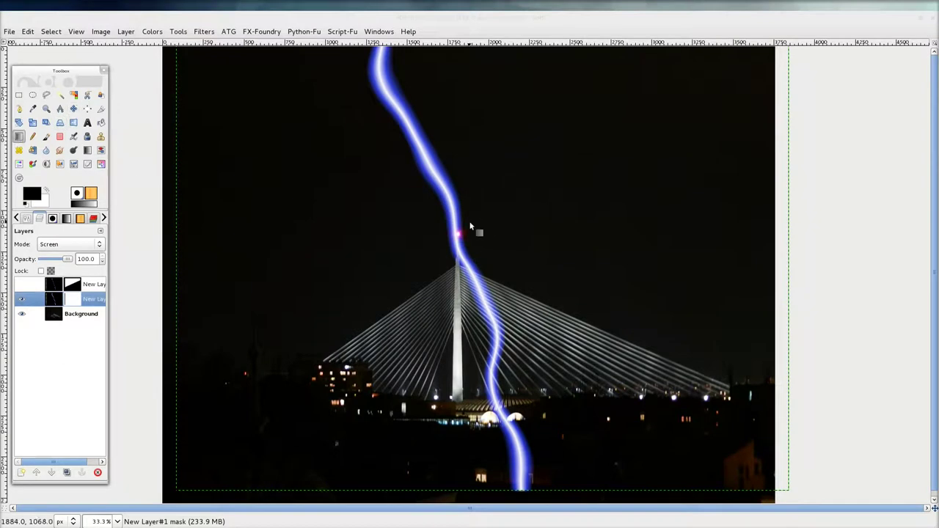
pyautogui.moveTo(468, 251); pyautogui.dragTo(453, 225)
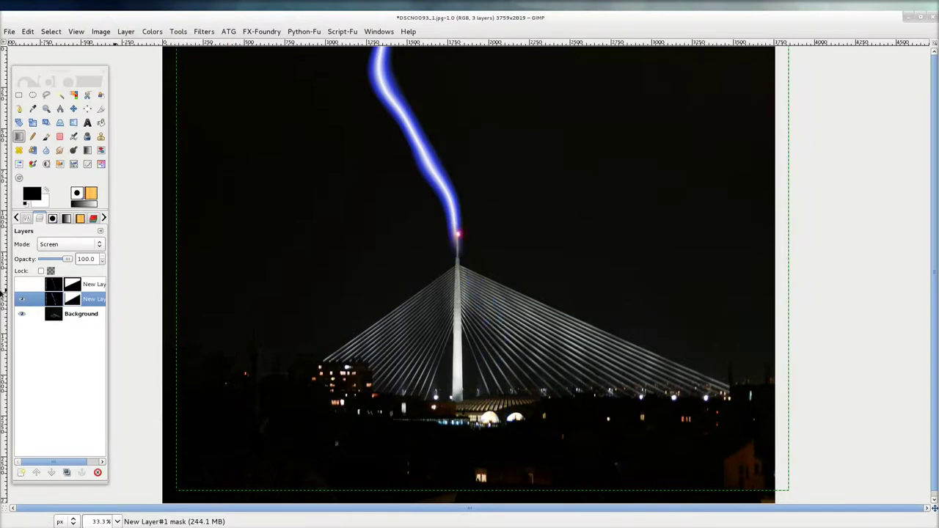
# Step: Toggle the top lightning layer's visibility to compare, leaving it hidden
pyautogui.click(21, 284)
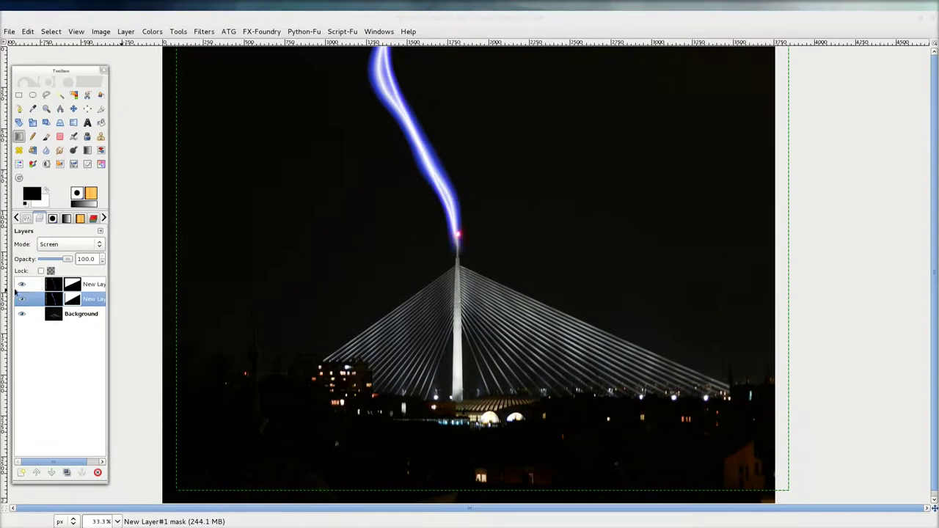
pyautogui.click(21, 284)
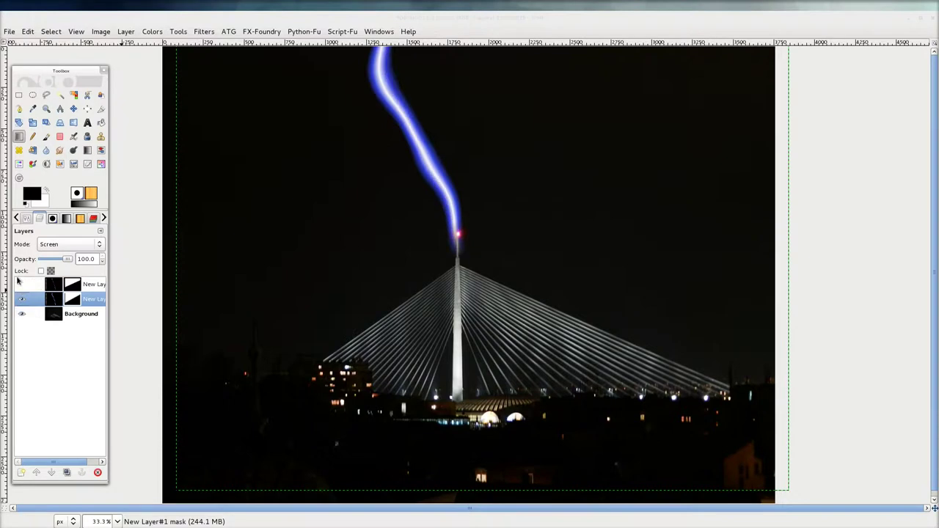
pyautogui.click(22, 284)
pyautogui.click(21, 284)
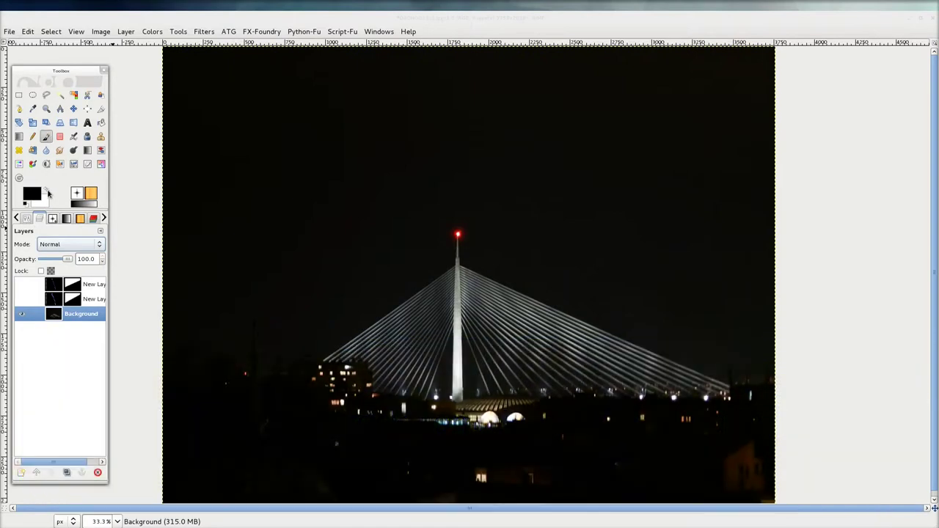
# Step: Swap the colour swatches so white becomes the foreground colour
pyautogui.click(47, 191)
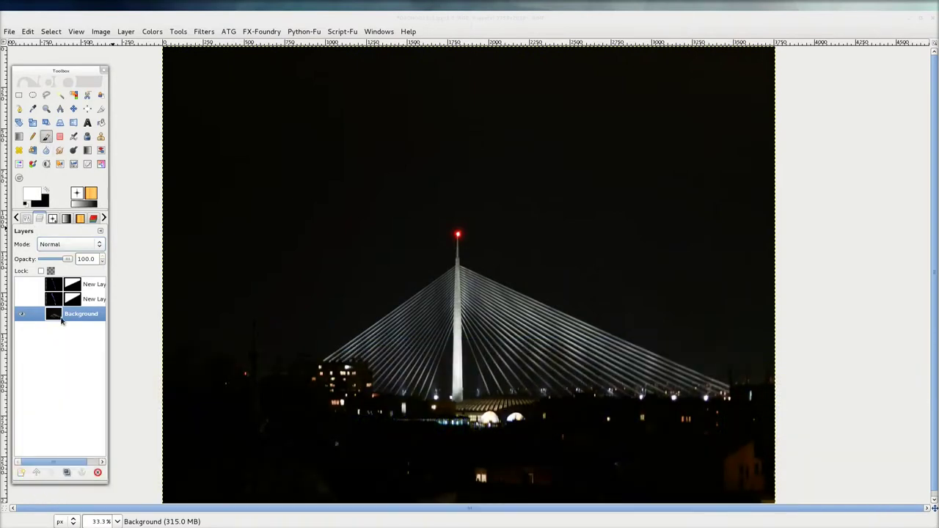
# Step: Add New Layer#2 filled with black, then restore white as the foreground colour
pyautogui.click(20, 472)
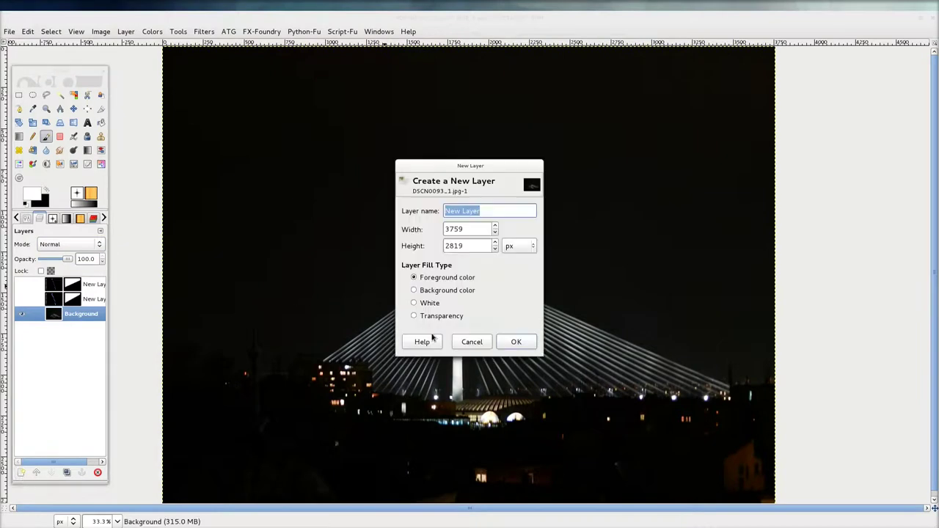
pyautogui.click(516, 345)
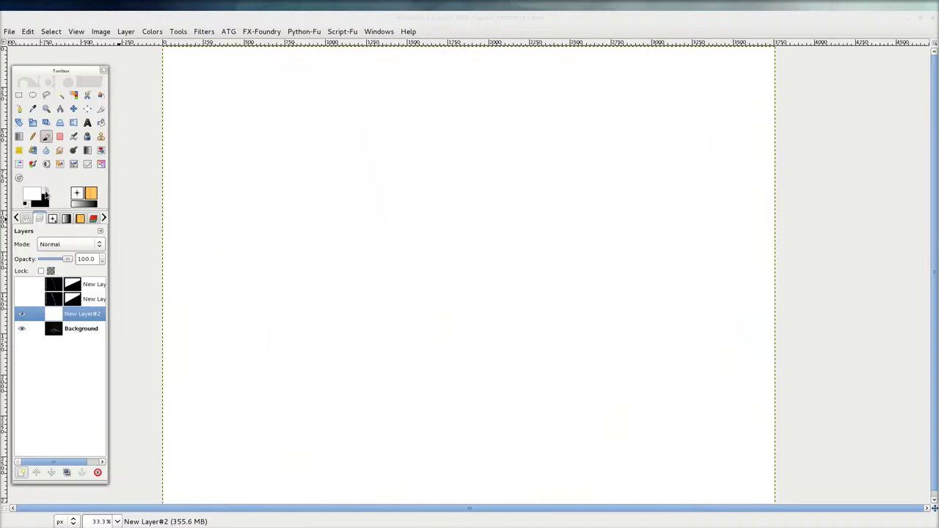
pyautogui.click(45, 190)
pyautogui.moveTo(31, 194); pyautogui.dragTo(455, 209)
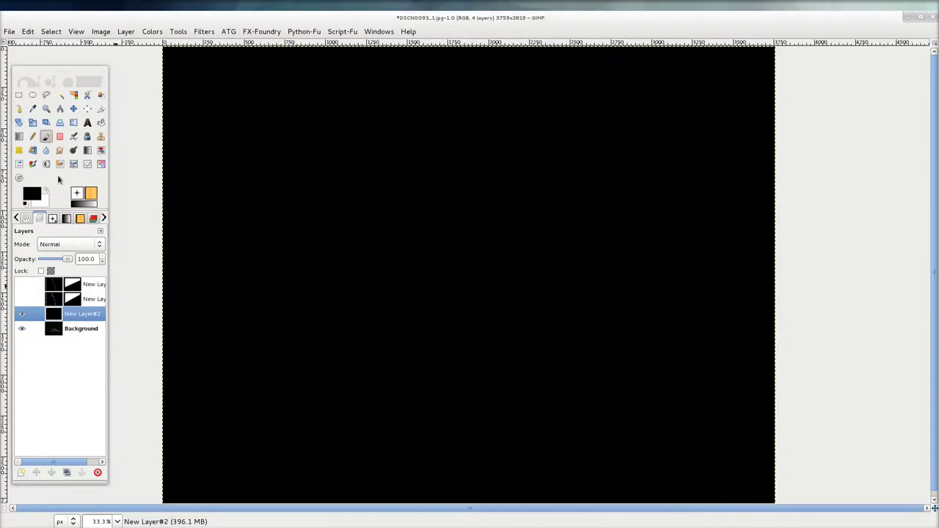
pyautogui.click(44, 192)
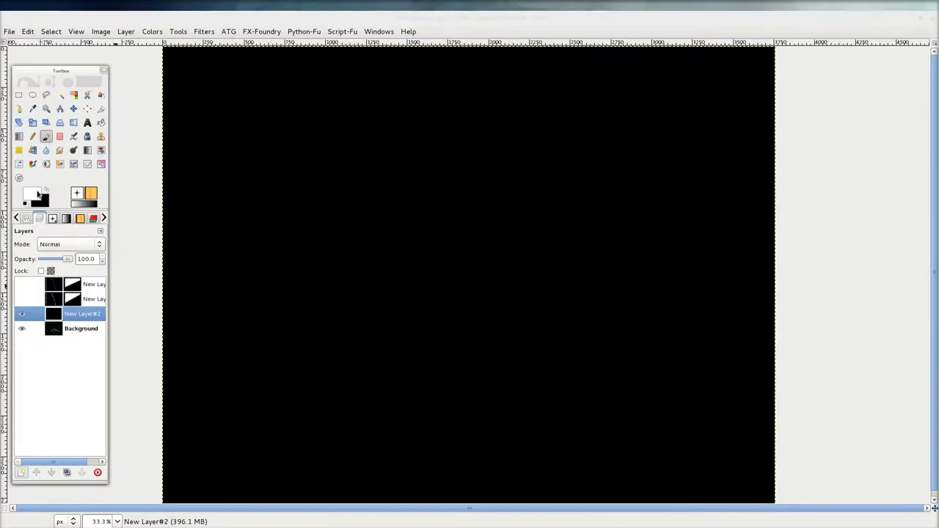
# Step: Choose a Lightning Brushes Volume 1 brush with spacing 25
pyautogui.click(53, 218)
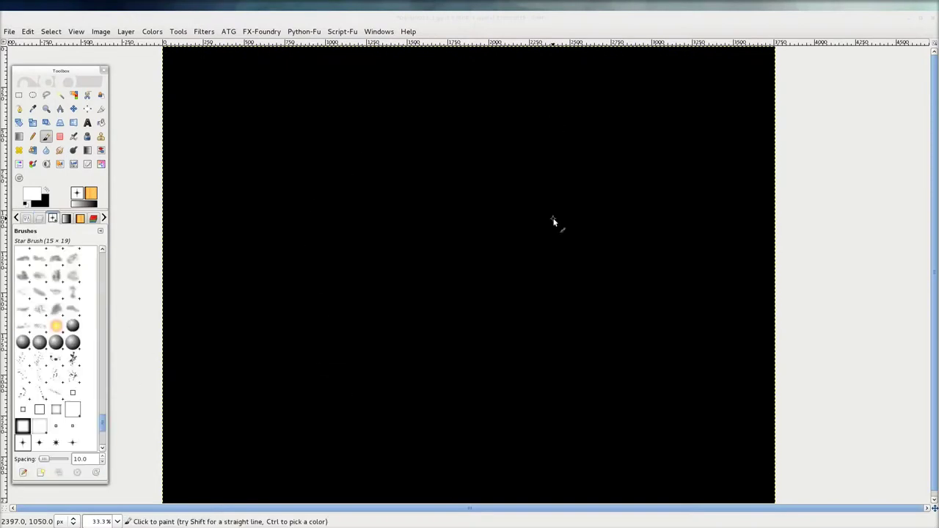
pyautogui.click(215, 276)
pyautogui.hotkey('ctrl', 'z')
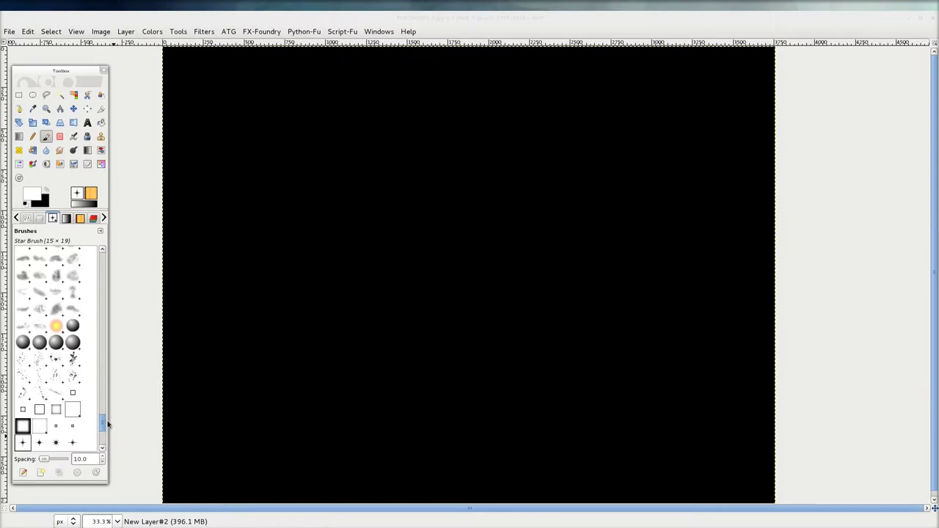
pyautogui.scroll(1, 103, 422)
pyautogui.moveTo(102, 420); pyautogui.dragTo(105, 332)
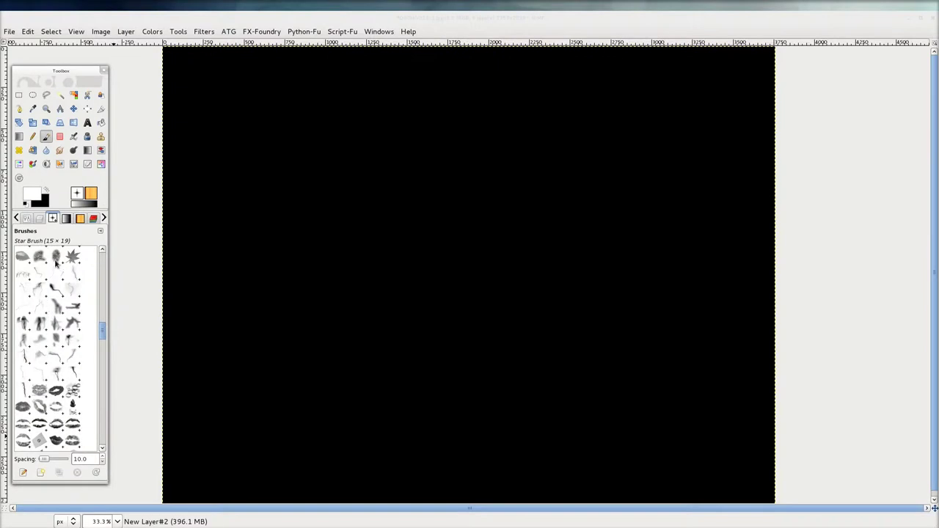
pyautogui.click(24, 358)
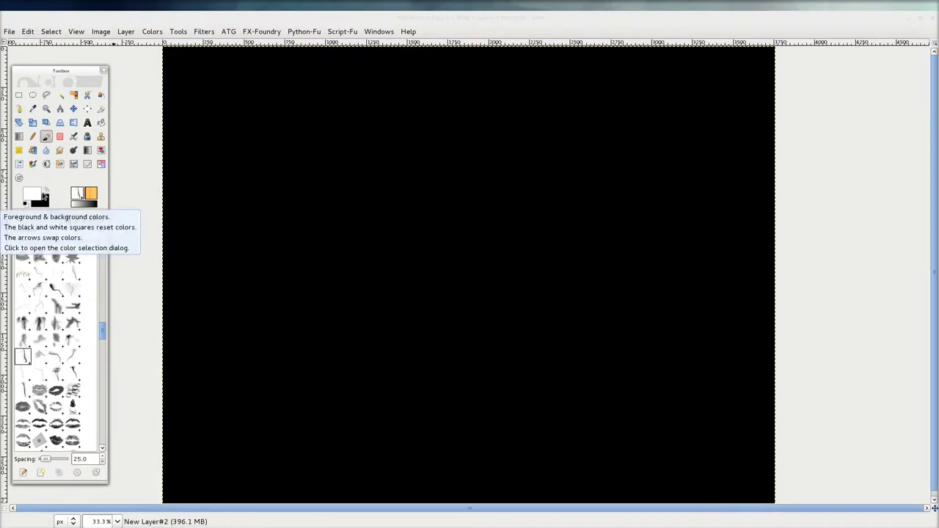
pyautogui.click(39, 218)
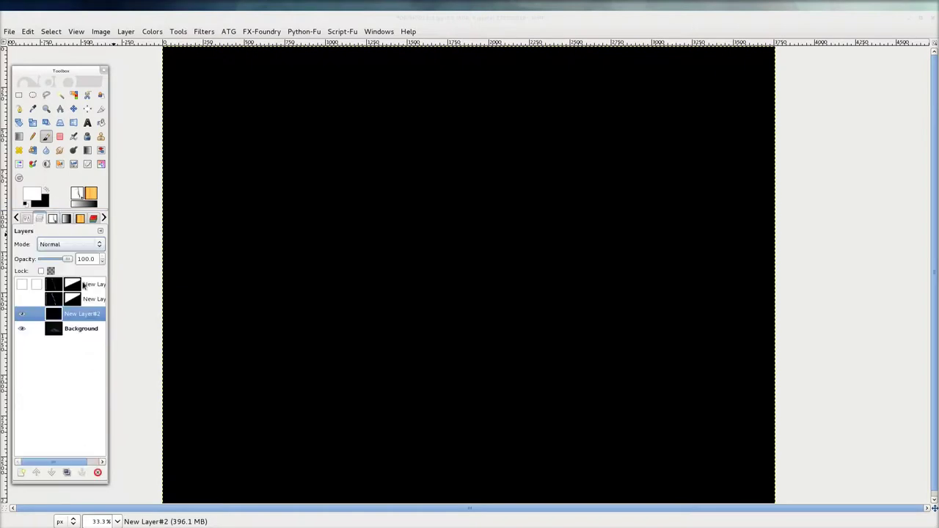
# Step: Stamp a white lightning bolt above the tower at 12 opacity, then restore opacity to 100
pyautogui.moveTo(66, 262); pyautogui.dragTo(44, 261)
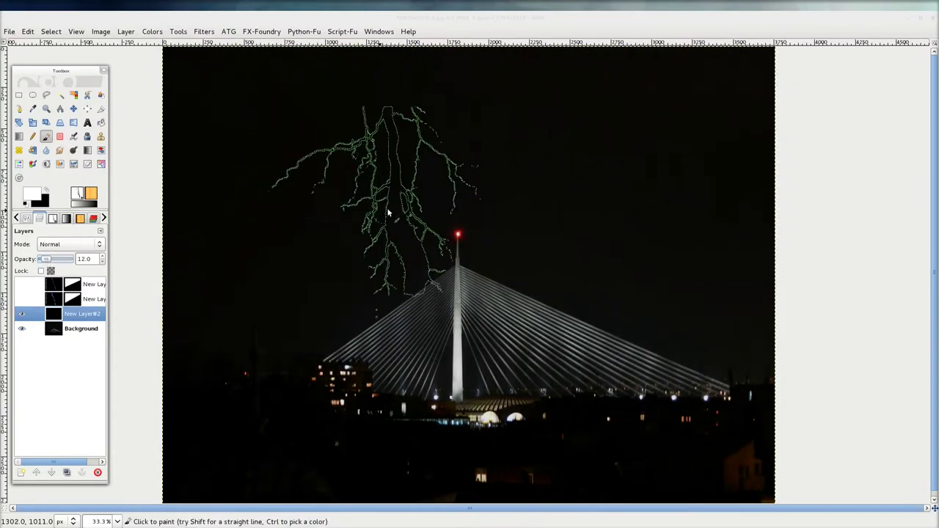
pyautogui.press(']')
pyautogui.press(']')
pyautogui.press(']')
pyautogui.press('[')
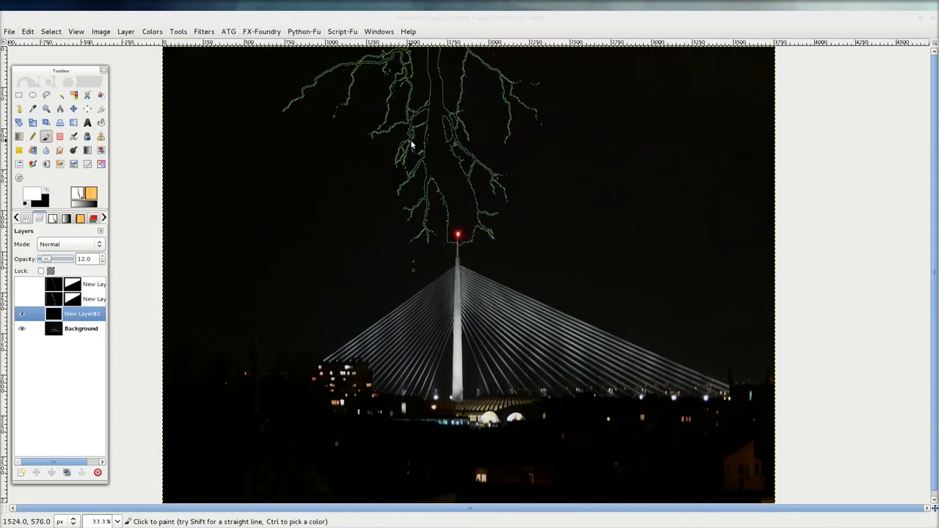
pyautogui.press('[')
pyautogui.press('[')
pyautogui.press('[')
pyautogui.click(410, 144)
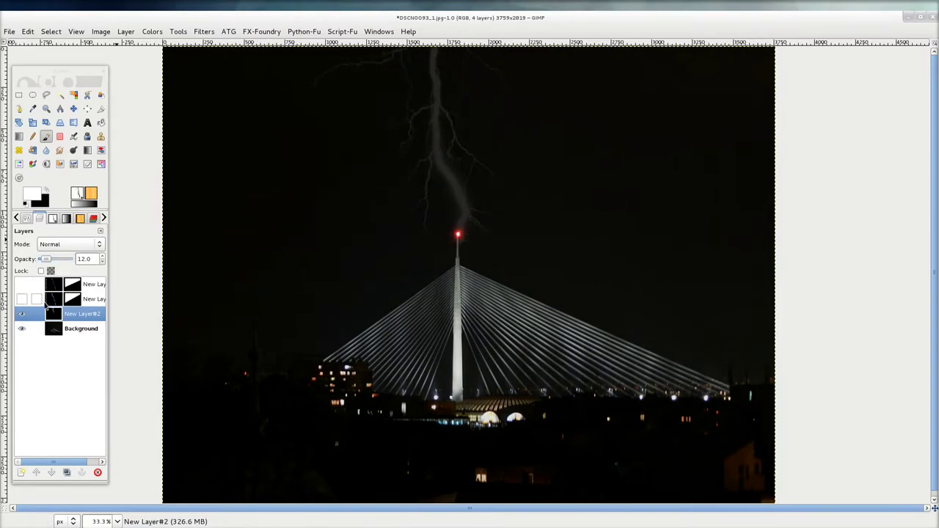
pyautogui.moveTo(48, 260); pyautogui.dragTo(91, 260)
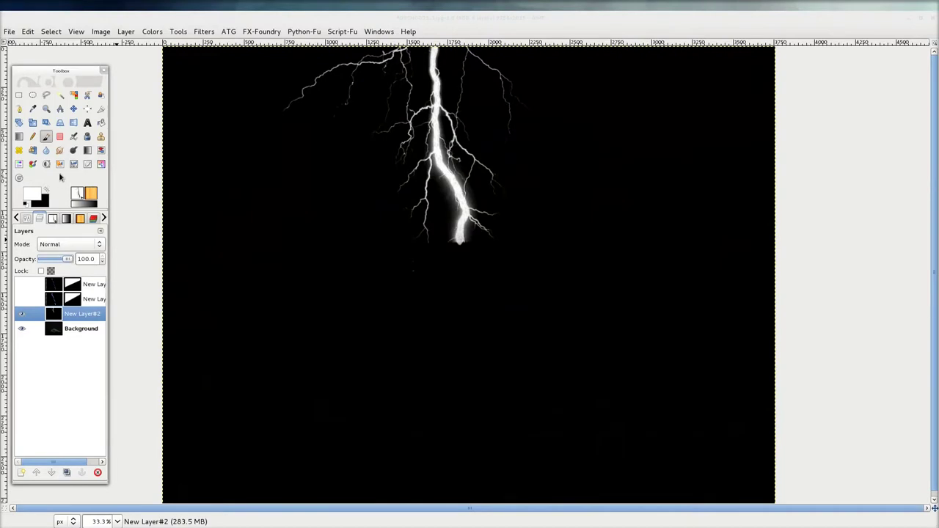
# Step: Colorize the lightning layer blue-violet with hue 241 and saturation 82
pyautogui.click(32, 164)
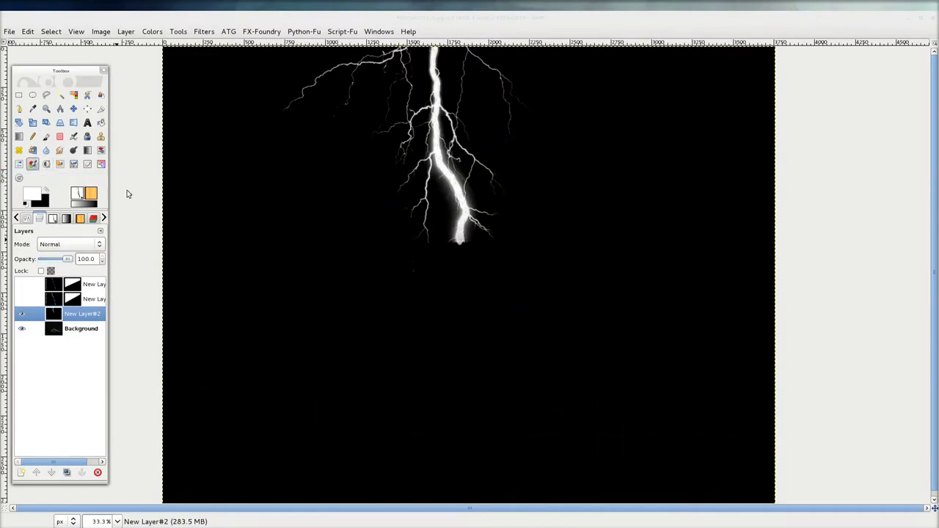
pyautogui.click(363, 197)
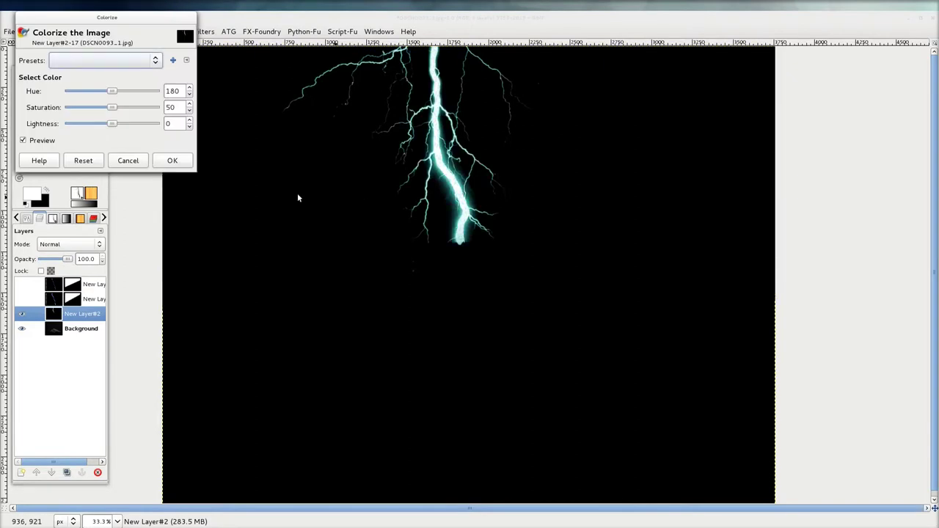
pyautogui.moveTo(114, 93)
pyautogui.mouseDown()
pyautogui.moveTo(132, 93)
pyautogui.moveTo(115, 107)
pyautogui.moveTo(130, 108)
pyautogui.mouseUp()
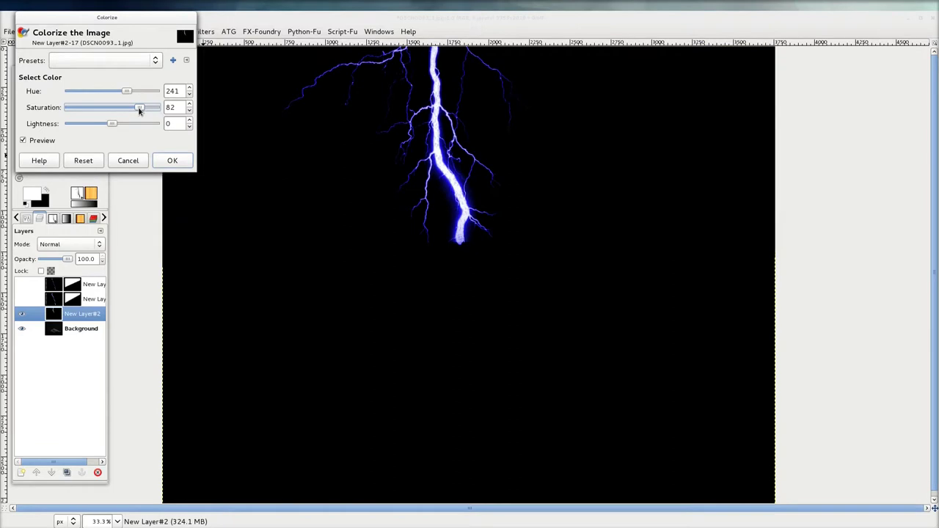
pyautogui.click(174, 162)
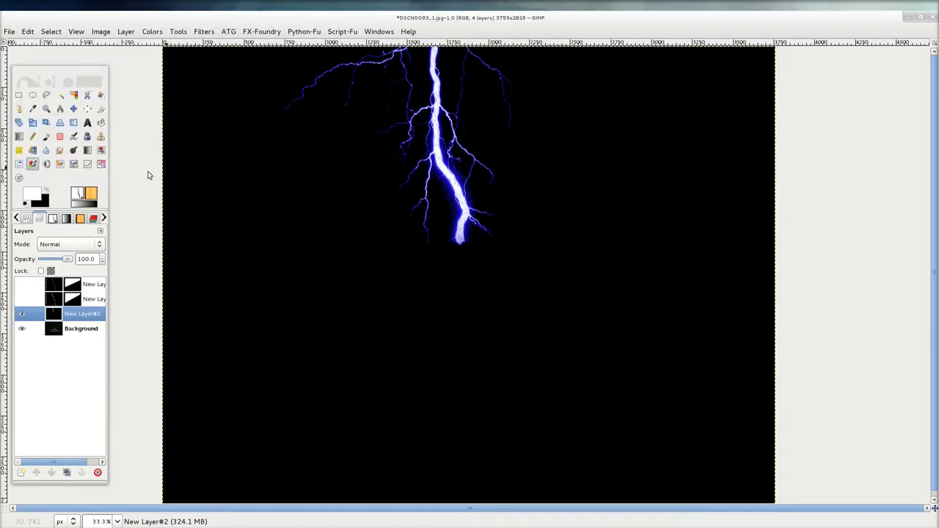
# Step: Set the lightning layer to Screen mode and nudge it onto the tower tip
pyautogui.click(102, 248)
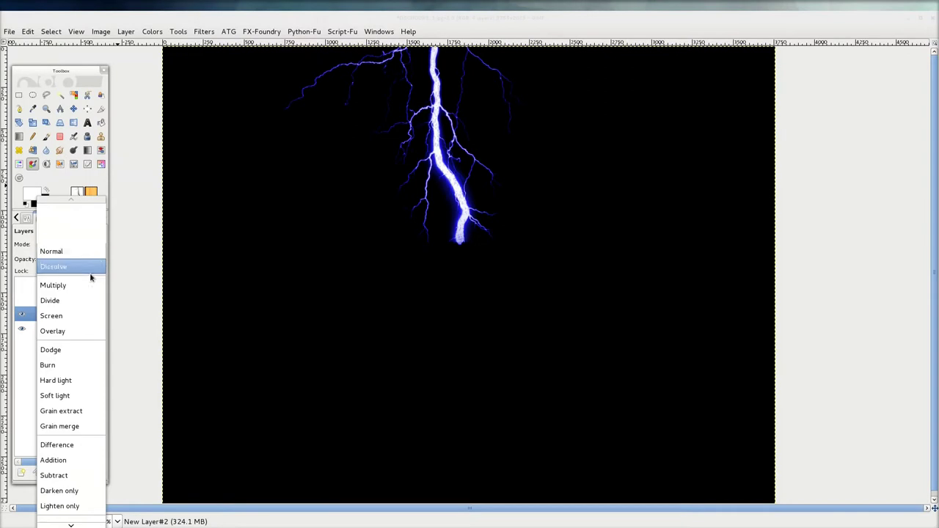
pyautogui.click(73, 315)
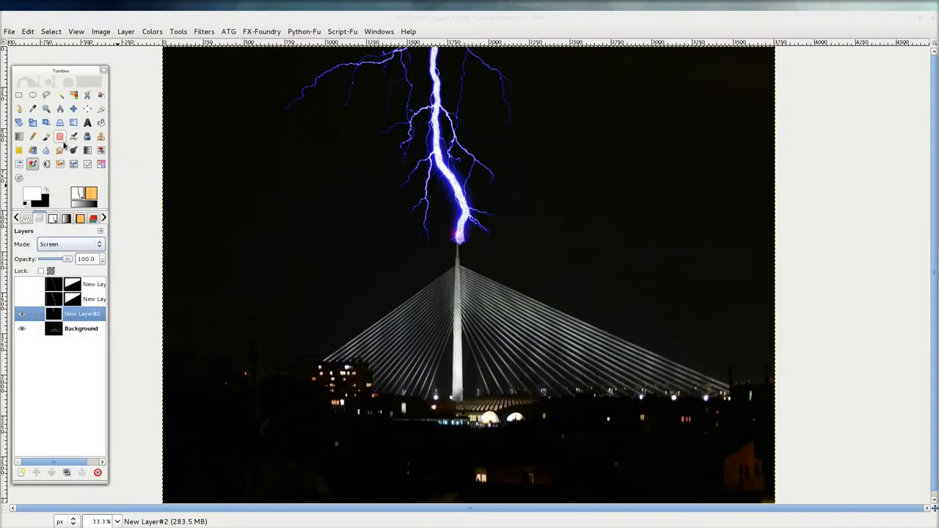
pyautogui.click(73, 108)
pyautogui.moveTo(463, 197); pyautogui.dragTo(458, 190)
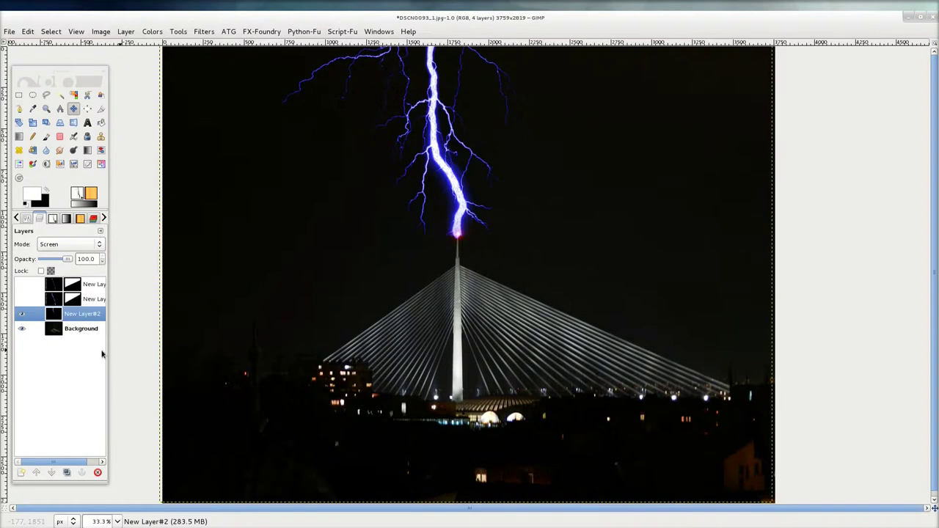
# Step: Toggle New Layer#2 and both New Layer bolts to compare them, then hide all three
pyautogui.click(72, 331)
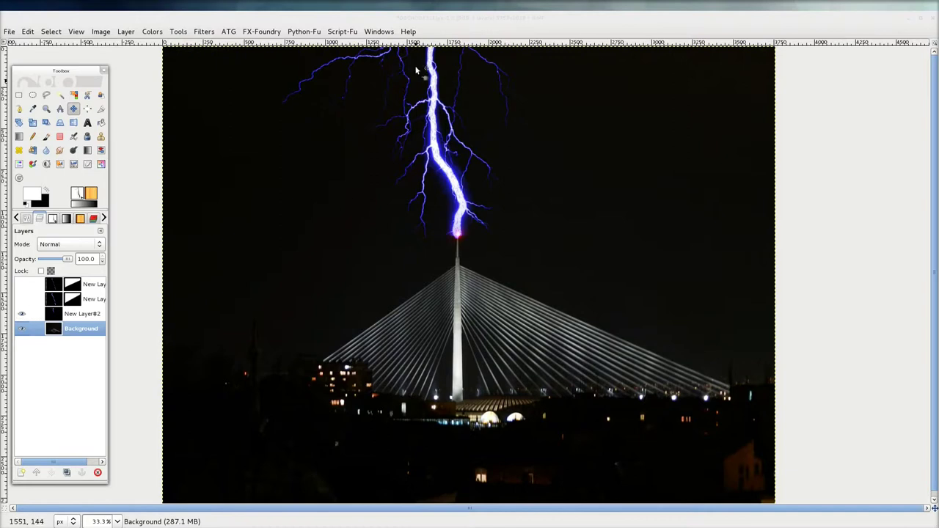
pyautogui.click(22, 314)
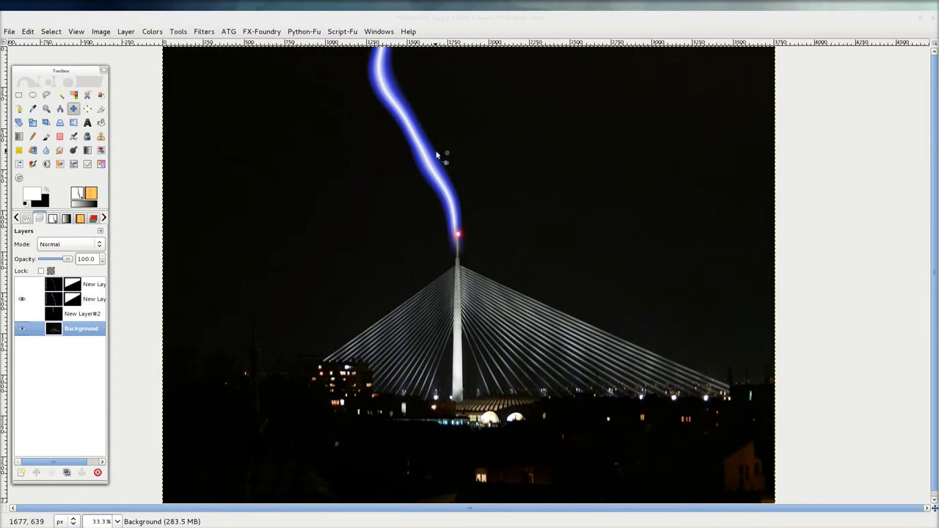
pyautogui.click(21, 284)
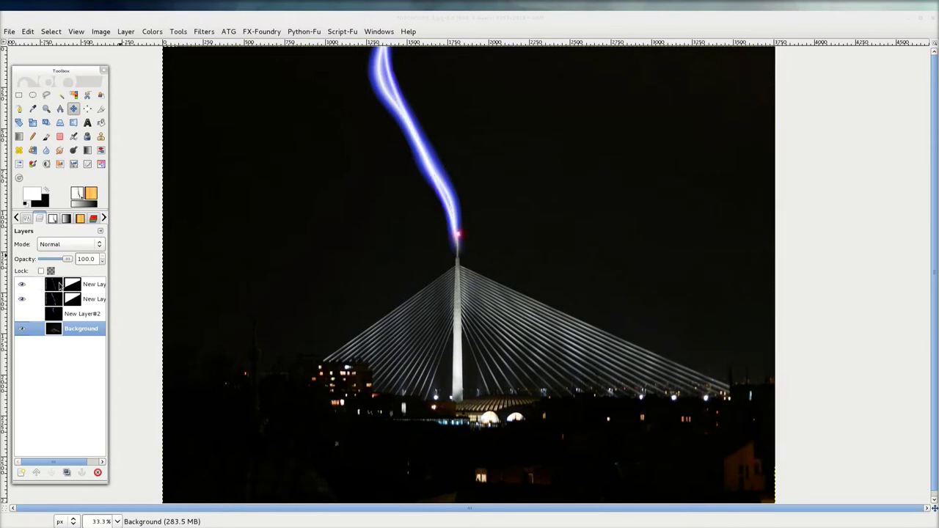
pyautogui.click(21, 299)
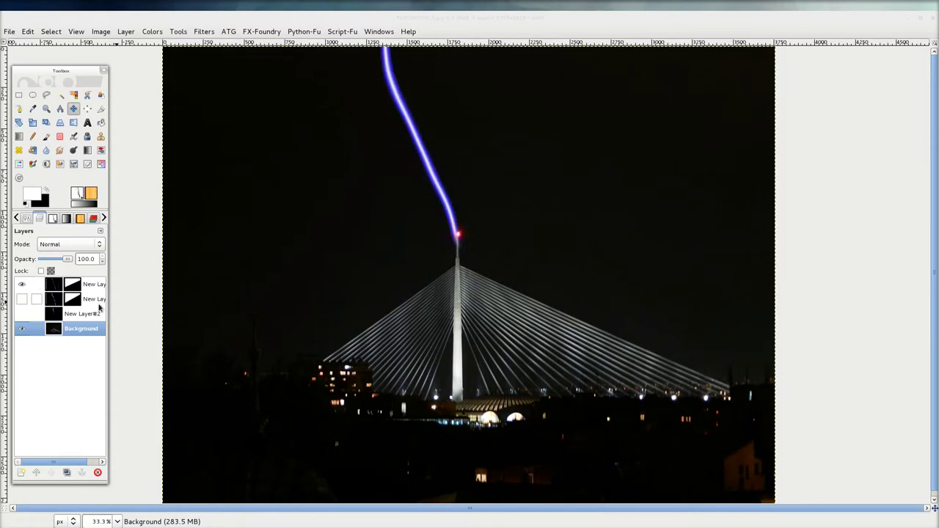
pyautogui.click(18, 300)
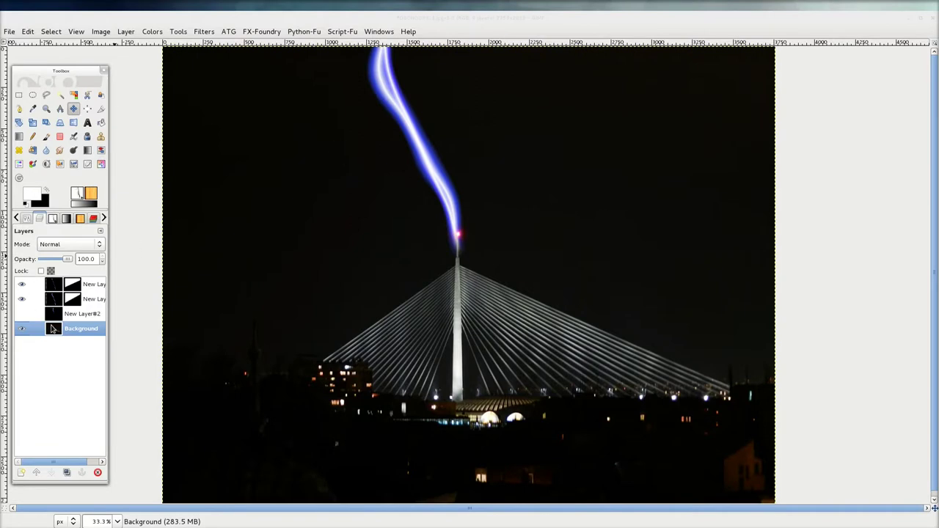
pyautogui.click(23, 316)
pyautogui.click(23, 316)
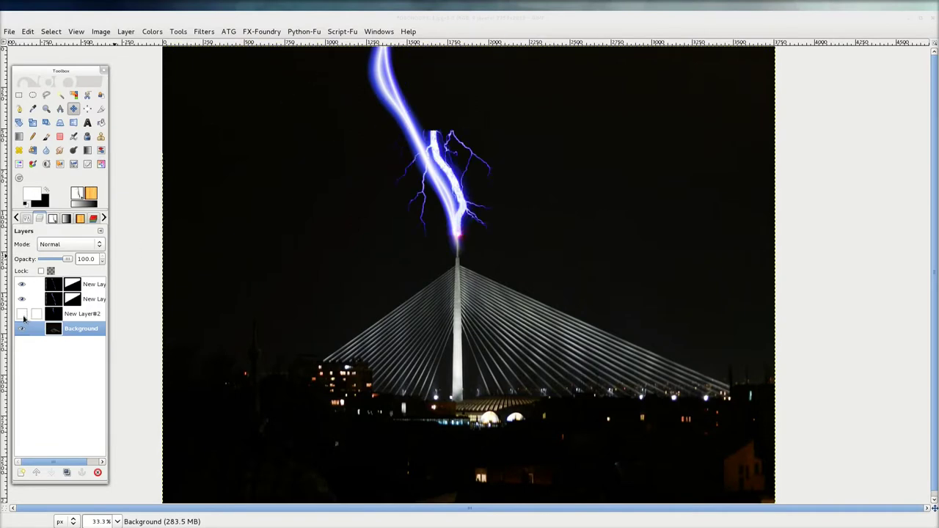
pyautogui.click(21, 298)
pyautogui.press('+')
pyautogui.click(21, 283)
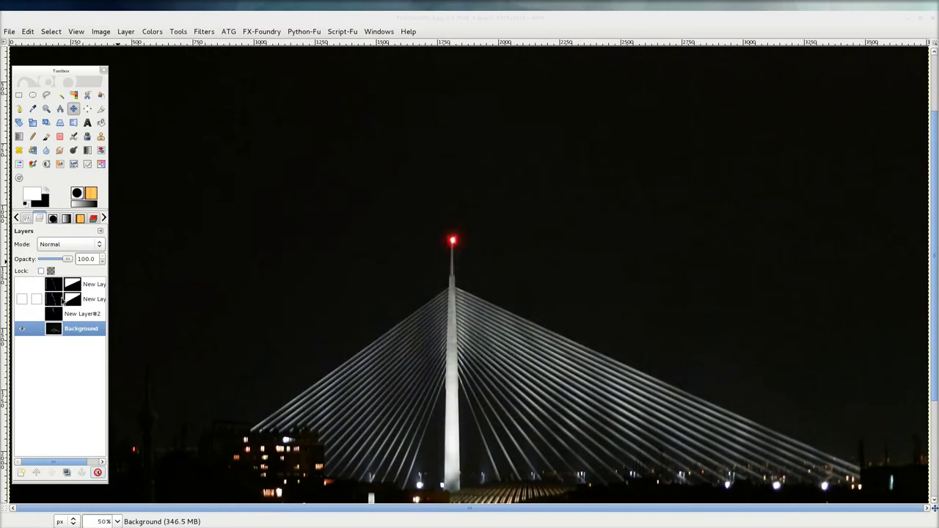
pyautogui.click(22, 299)
pyautogui.click(21, 298)
pyautogui.click(21, 283)
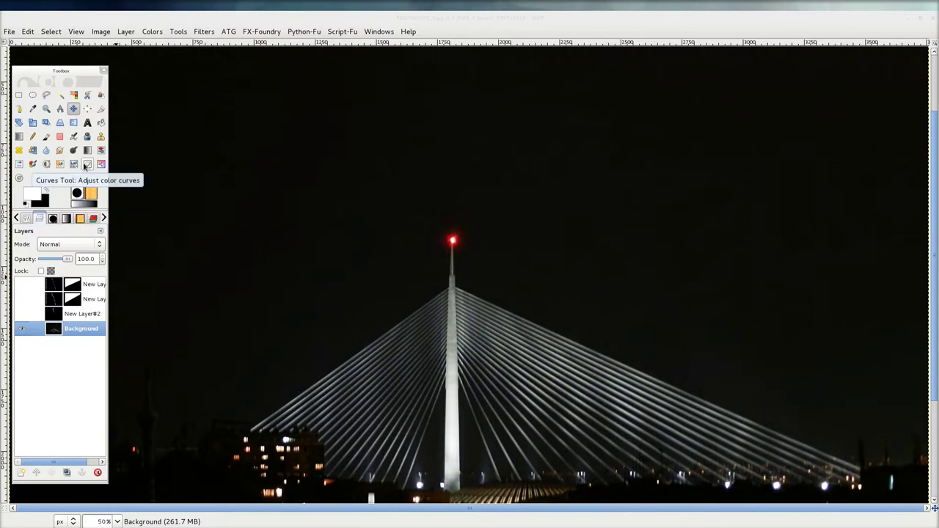
# Step: Add a white-filled New Layer#3 covering the photo
pyautogui.click(87, 122)
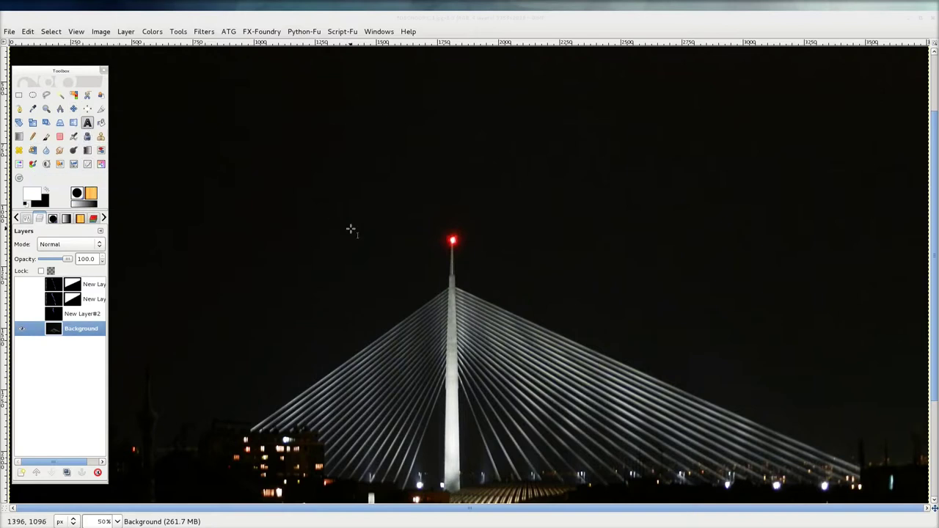
pyautogui.click(21, 473)
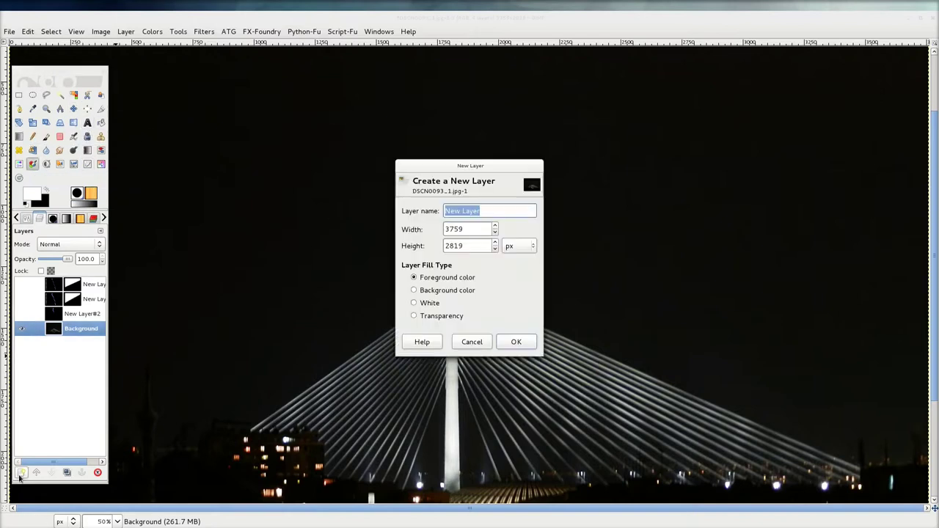
pyautogui.click(517, 342)
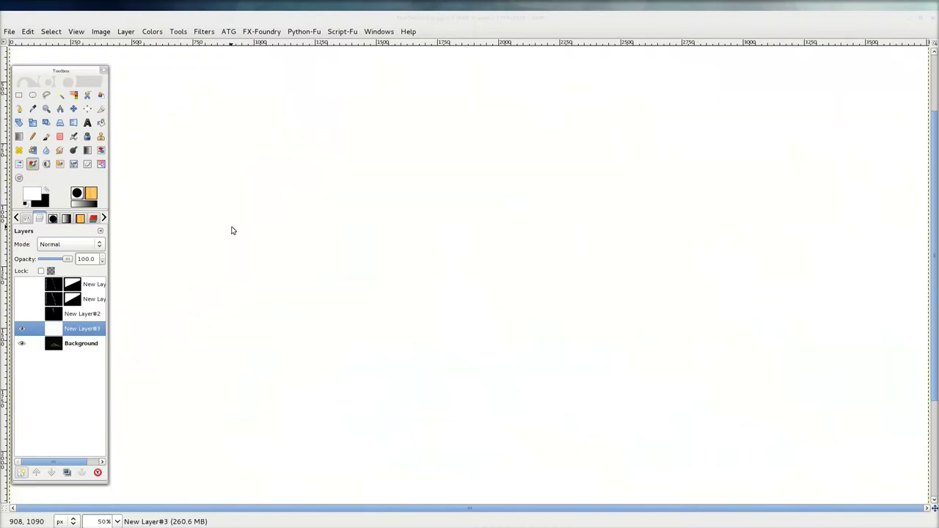
# Step: Place black 280 px Sans text reading 'GIMP' near the canvas centre
pyautogui.click(87, 123)
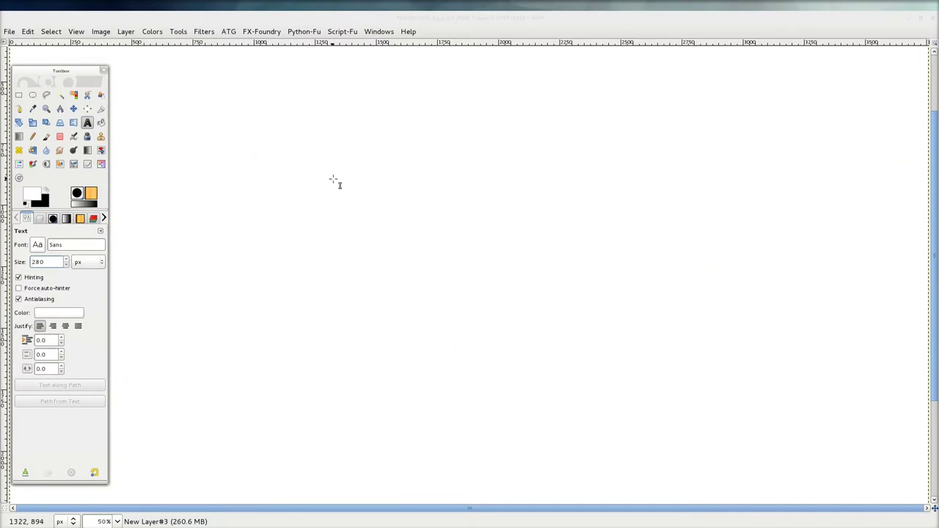
pyautogui.click(342, 262)
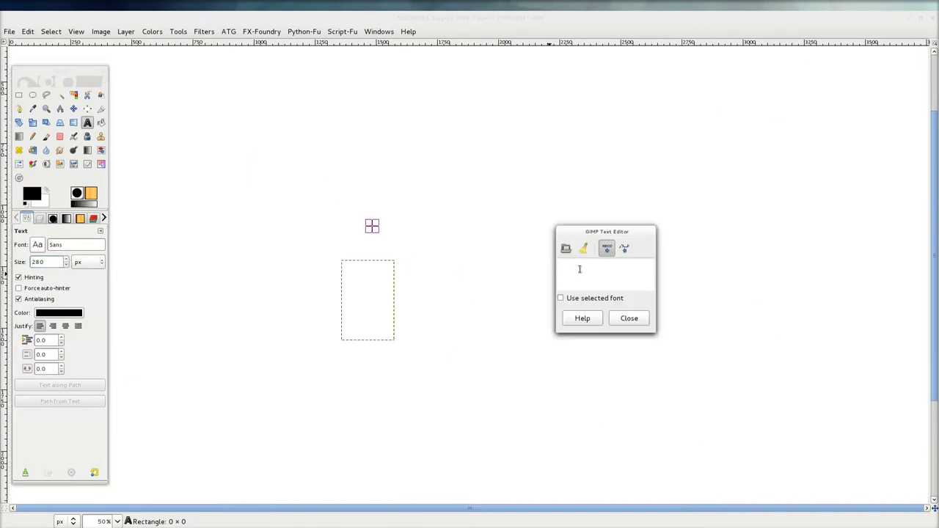
pyautogui.write('GIM')
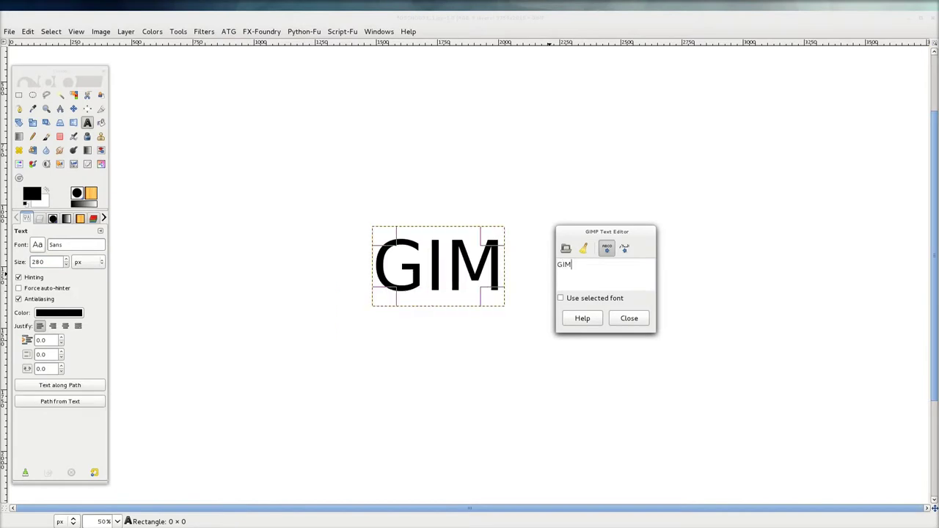
pyautogui.write('P')
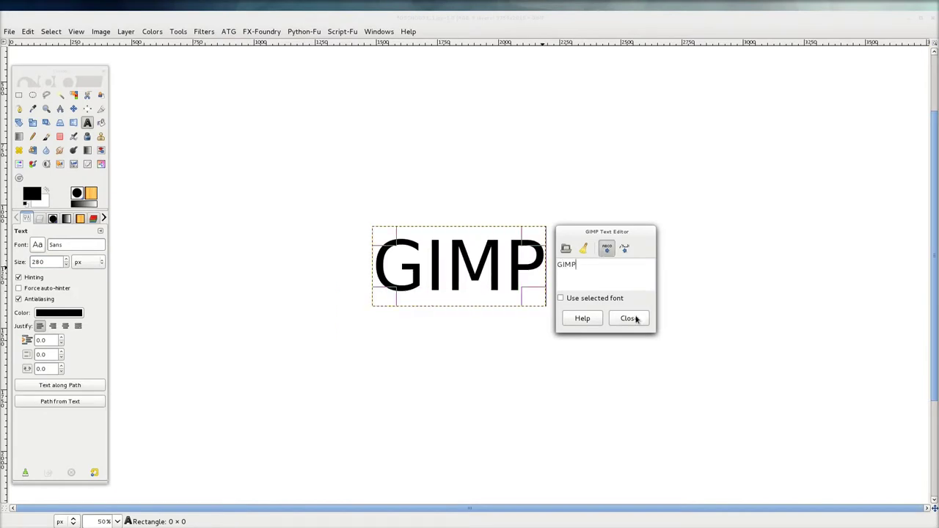
pyautogui.click(628, 318)
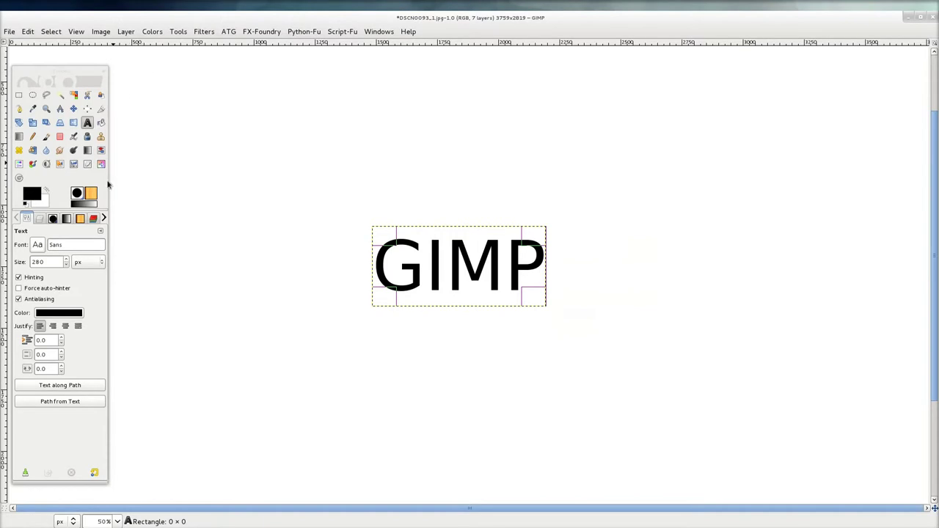
pyautogui.click(40, 218)
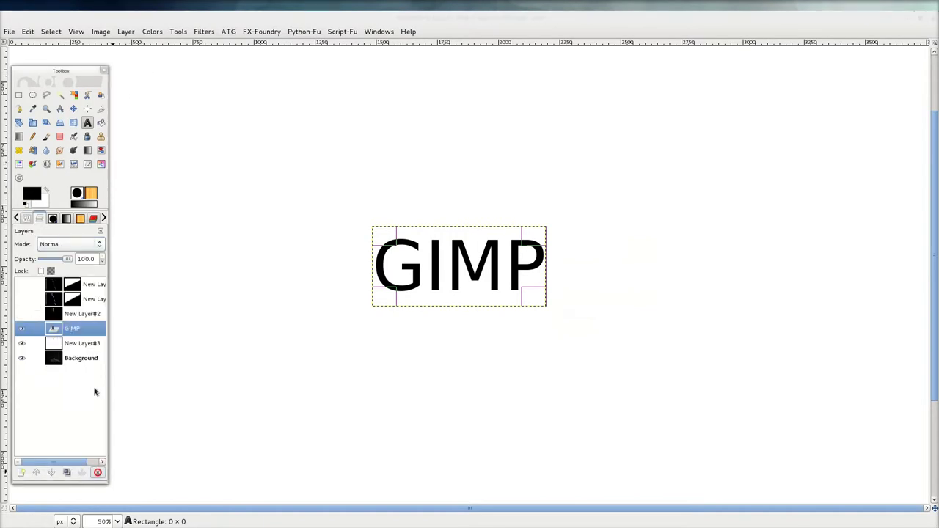
# Step: Merge the GIMP text down into the white layer and apply a 60 px Gaussian Blur
pyautogui.rightClick(74, 333)
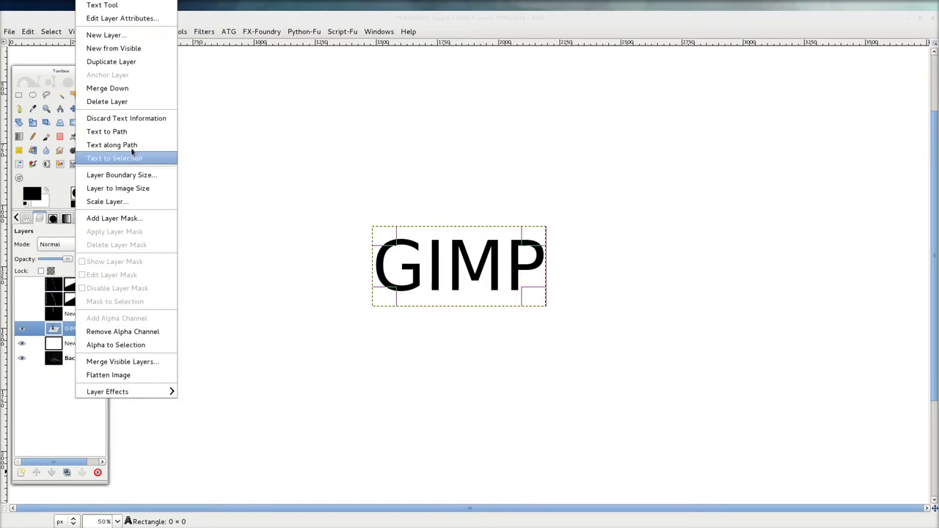
pyautogui.click(107, 88)
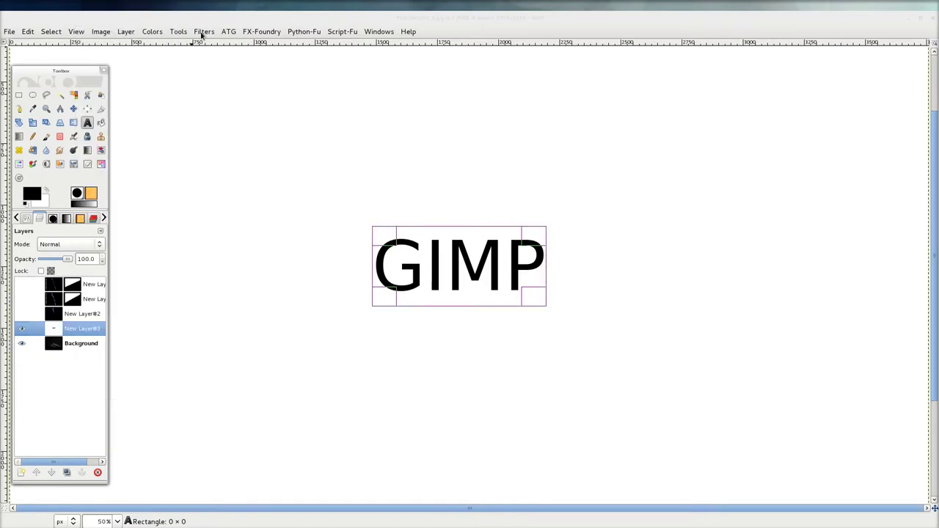
pyautogui.click(204, 31)
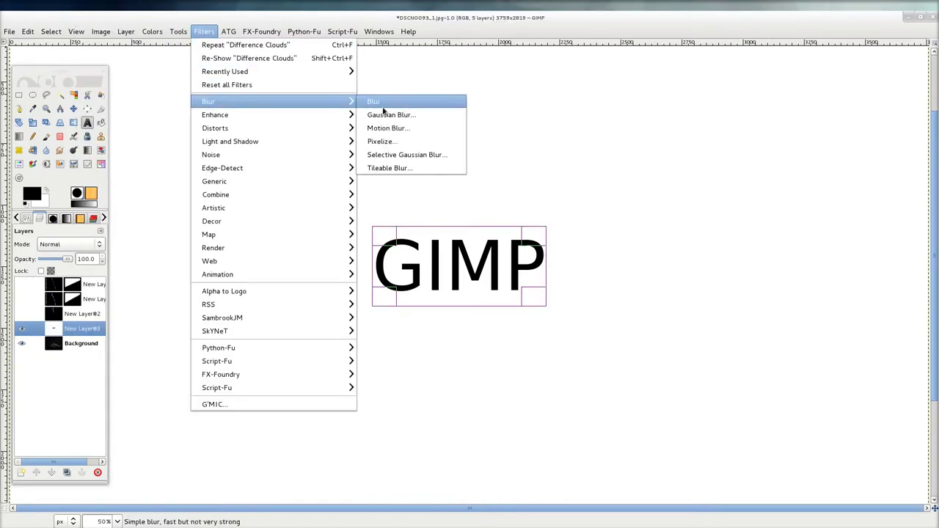
pyautogui.click(382, 114)
pyautogui.moveTo(475, 246); pyautogui.dragTo(482, 252)
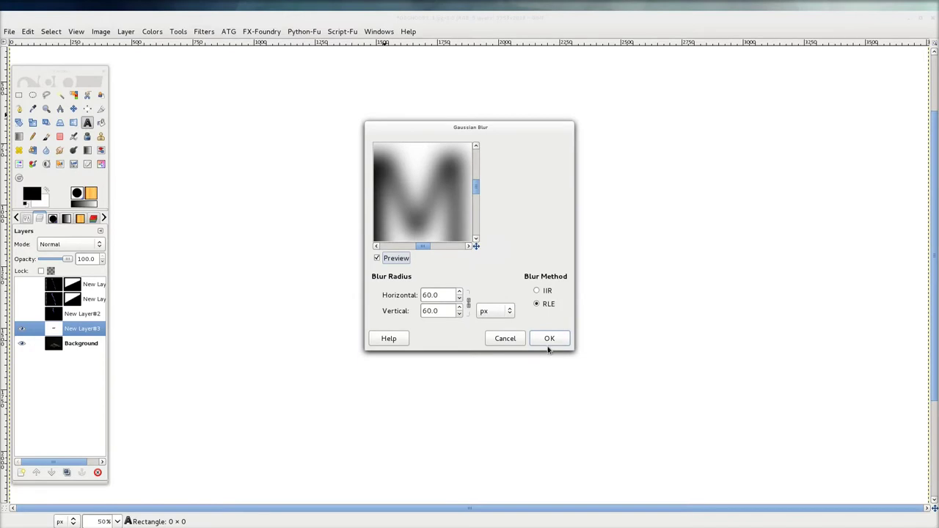
pyautogui.click(549, 338)
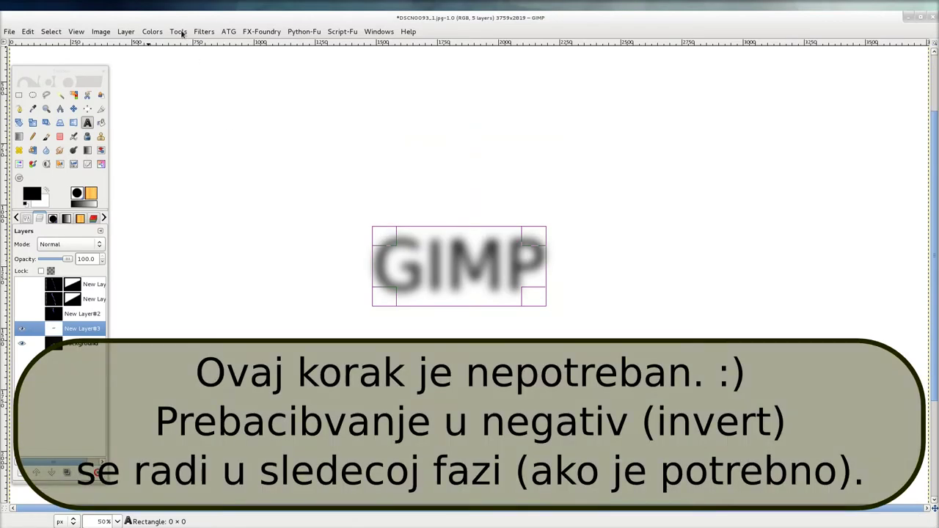
# Step: Invert the blurred text to white on black and render Difference Clouds with default Solid Noise
pyautogui.click(153, 32)
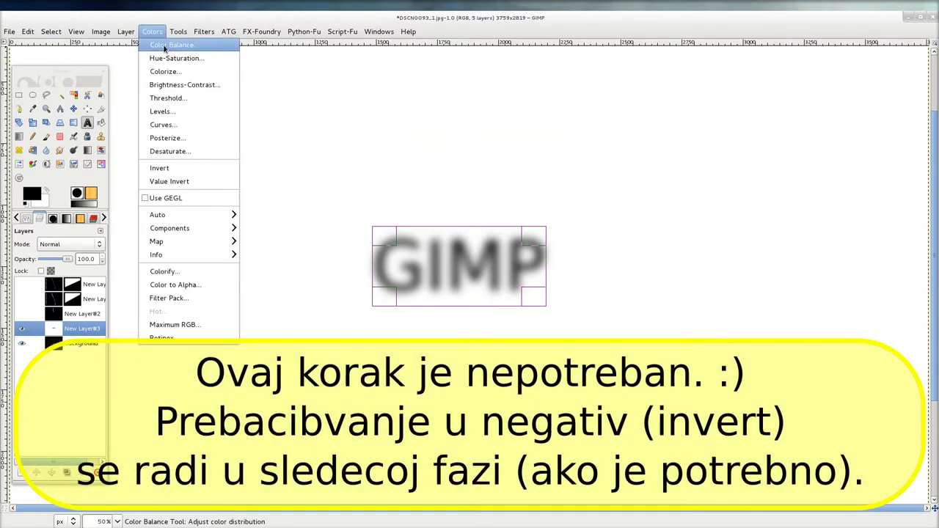
pyautogui.click(179, 168)
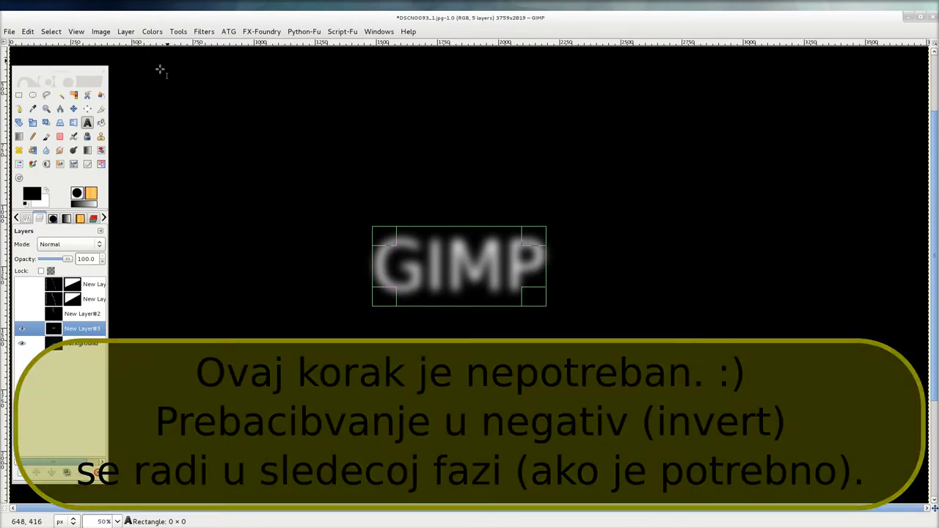
pyautogui.click(209, 35)
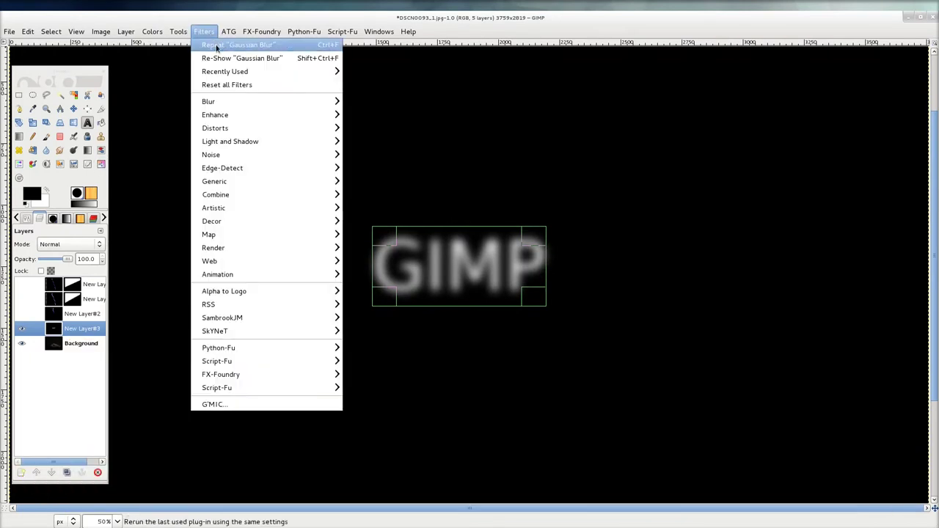
pyautogui.moveTo(213, 248)
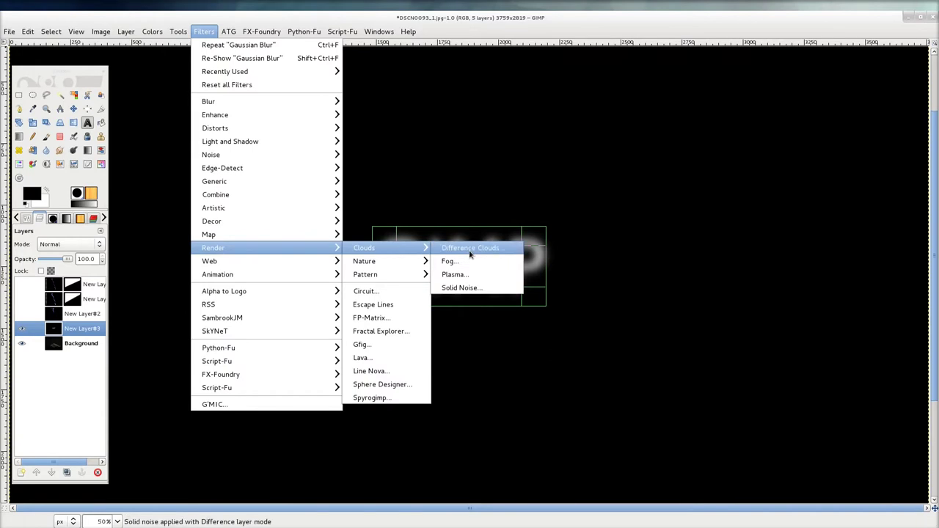
pyautogui.moveTo(364, 248)
pyautogui.click(468, 286)
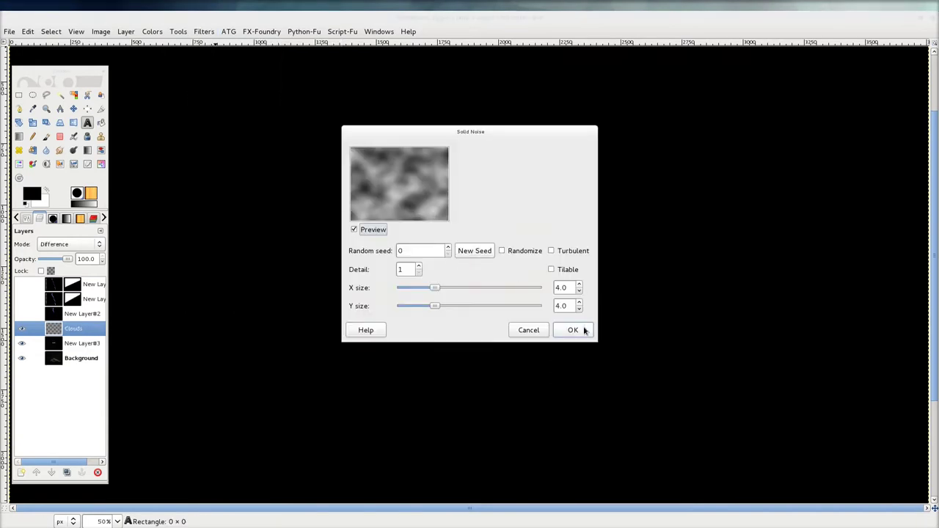
pyautogui.click(572, 331)
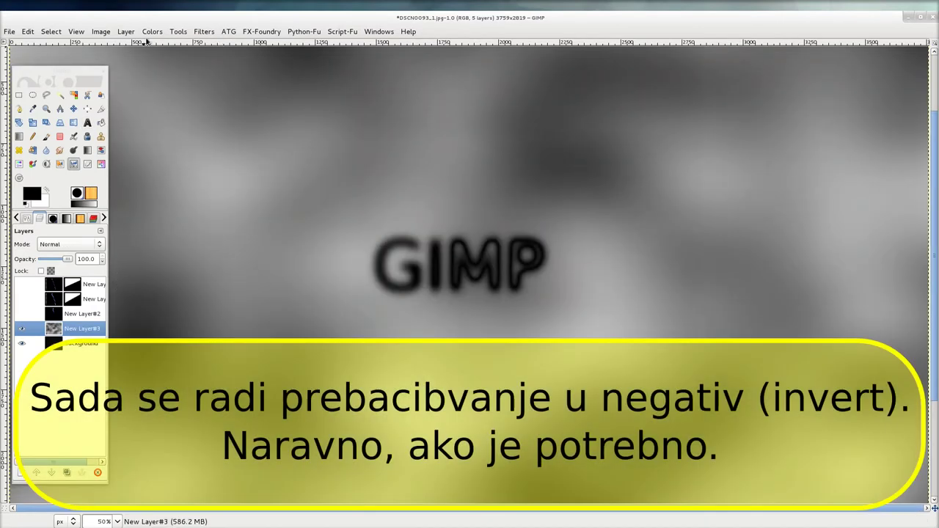
# Step: Invert the cloud layer and apply Levels with the black input point at 157
pyautogui.click(151, 31)
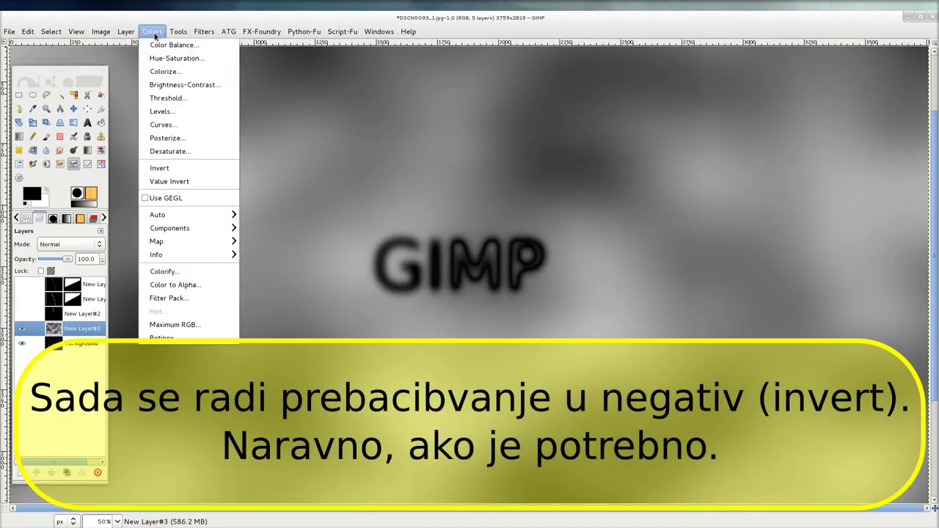
pyautogui.click(177, 165)
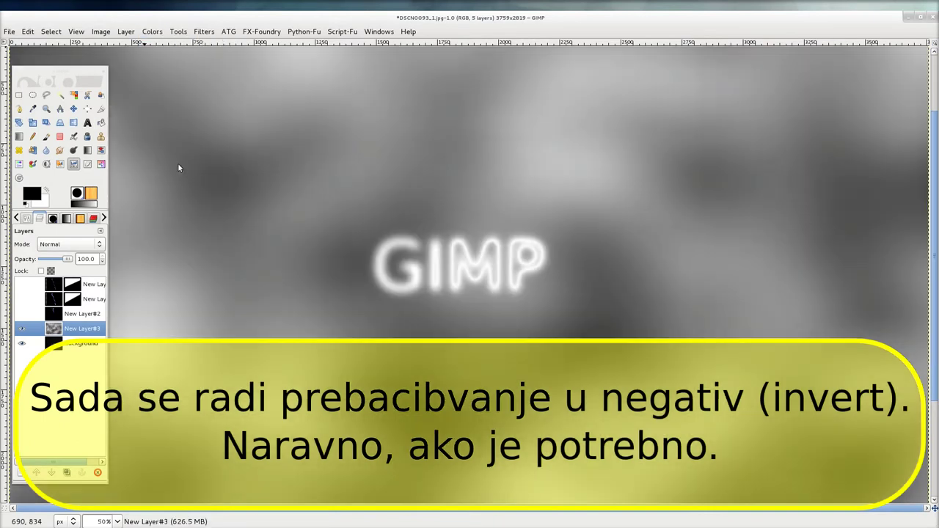
pyautogui.click(73, 166)
pyautogui.click(291, 175)
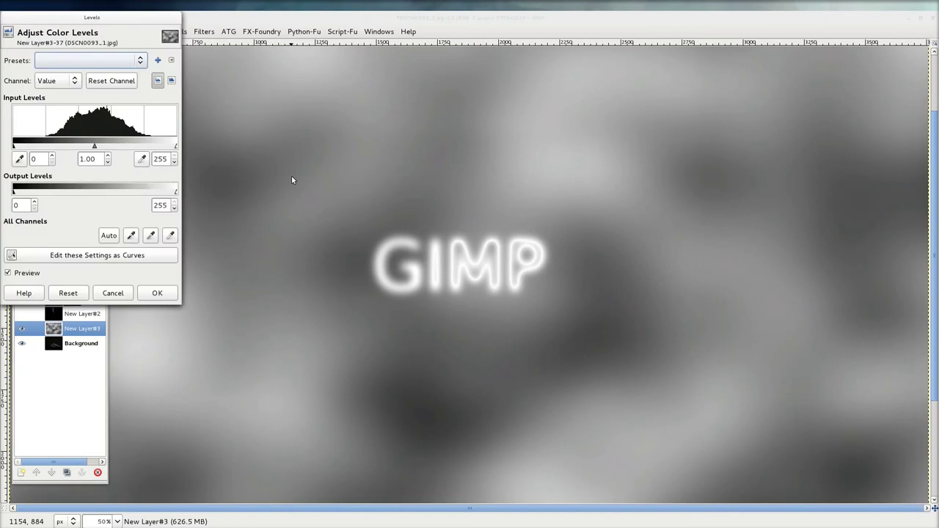
pyautogui.moveTo(13, 145)
pyautogui.mouseDown()
pyautogui.moveTo(142, 159)
pyautogui.moveTo(125, 159)
pyautogui.mouseUp()
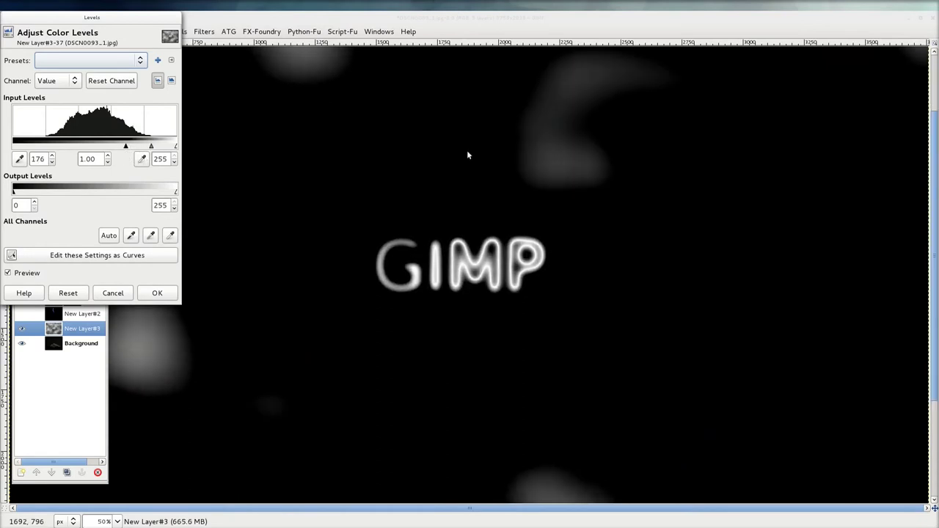
pyautogui.moveTo(127, 147); pyautogui.dragTo(111, 146)
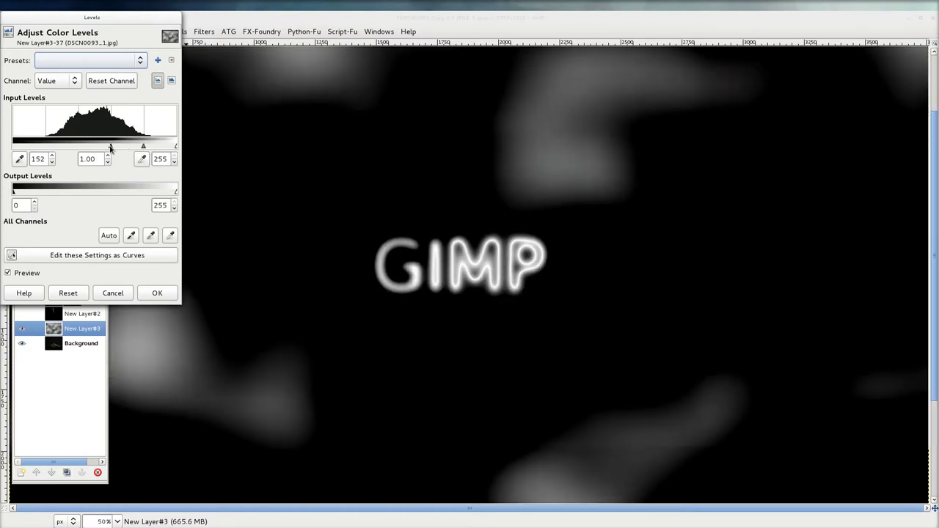
pyautogui.moveTo(111, 146); pyautogui.dragTo(113, 147)
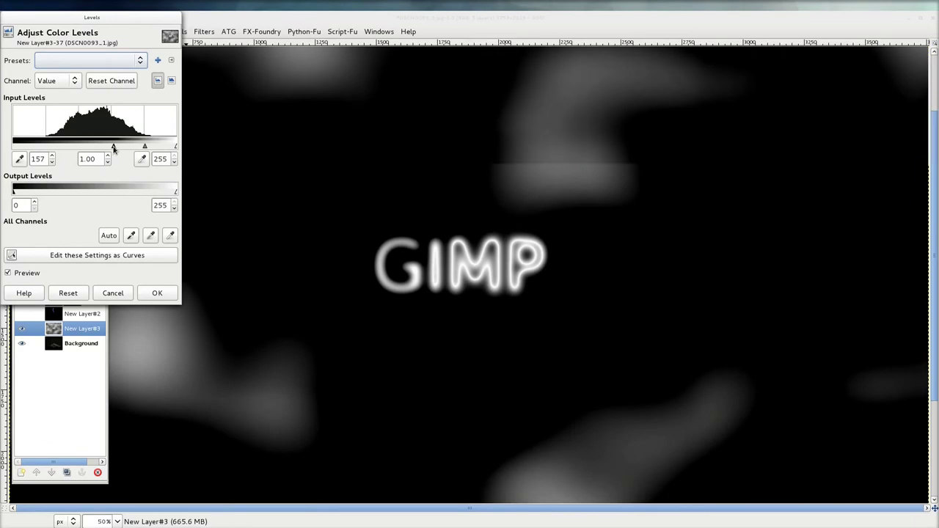
pyautogui.click(157, 292)
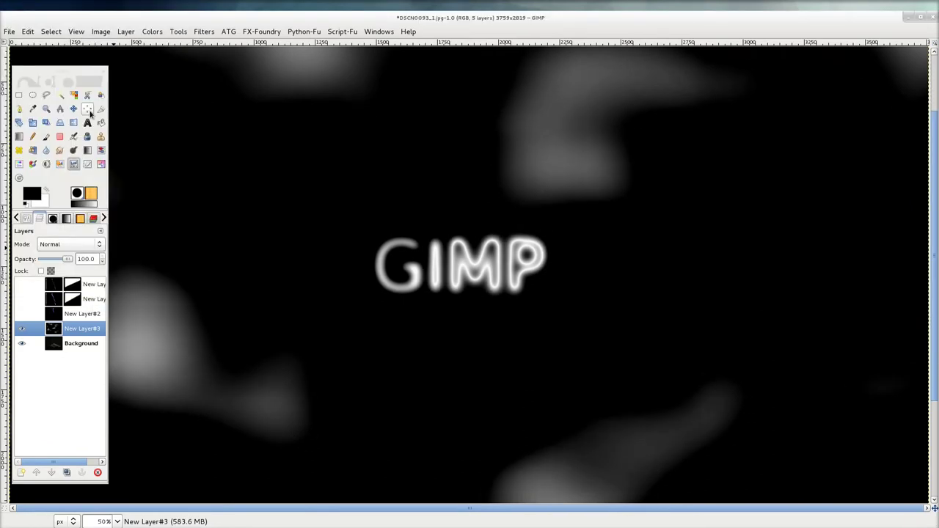
# Step: Colorize the glow layer with hue 233 and saturation 60, and blend it in Screen mode
pyautogui.click(32, 164)
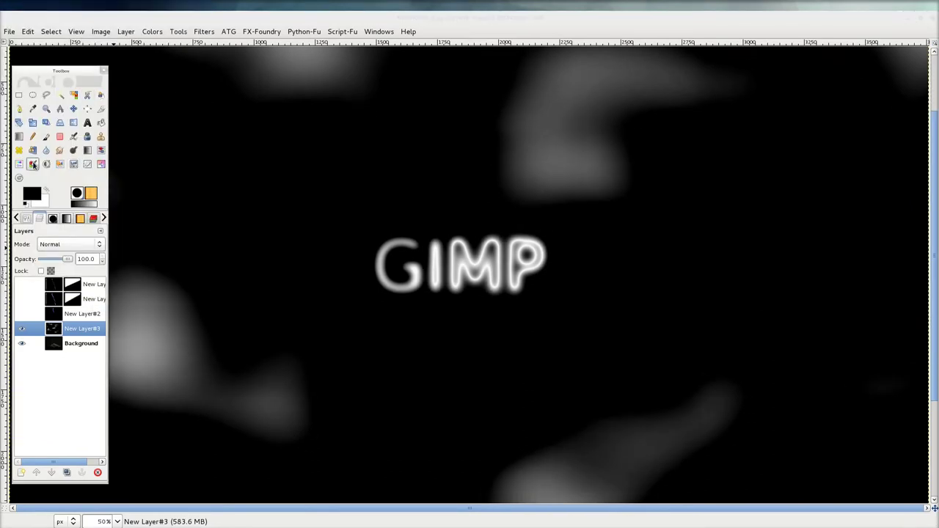
pyautogui.click(297, 182)
pyautogui.moveTo(110, 91)
pyautogui.mouseDown()
pyautogui.moveTo(124, 91)
pyautogui.moveTo(122, 108)
pyautogui.mouseUp()
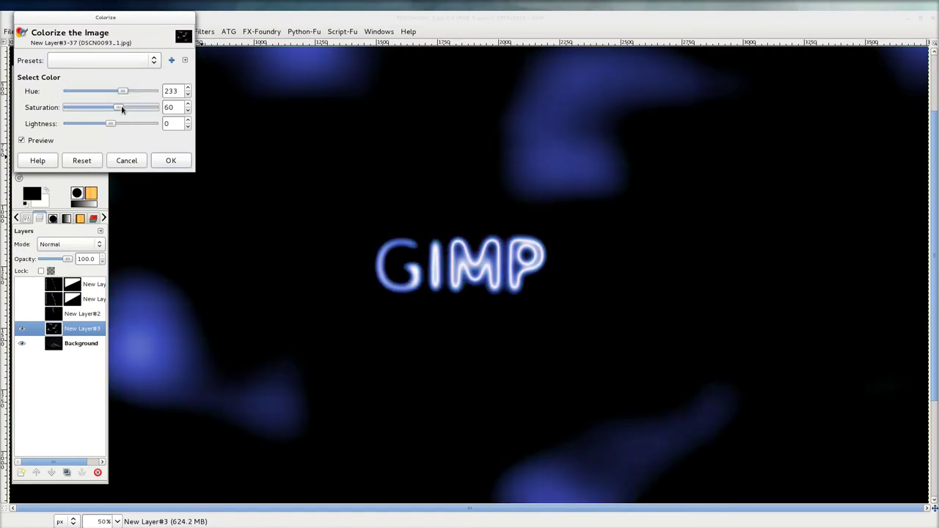
pyautogui.click(159, 165)
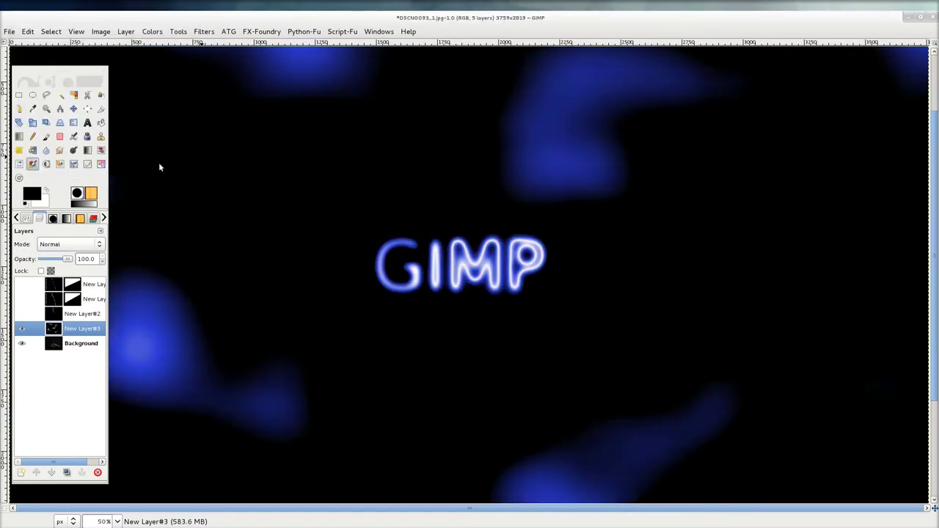
pyautogui.click(99, 247)
pyautogui.click(93, 310)
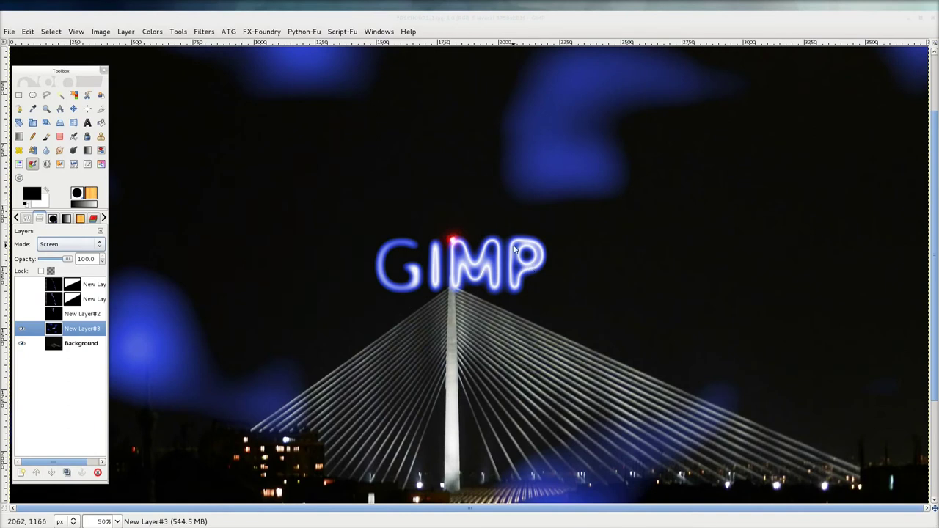
# Step: Move the glowing GIMP text layer up to sit just above the tower's red light
pyautogui.press('m')
pyautogui.moveTo(514, 250); pyautogui.dragTo(441, 190)
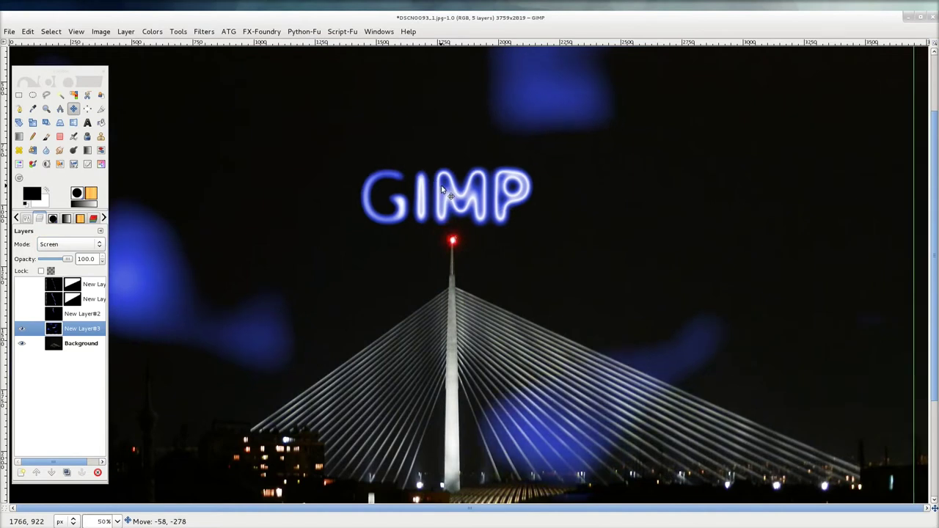
pyautogui.press('-')
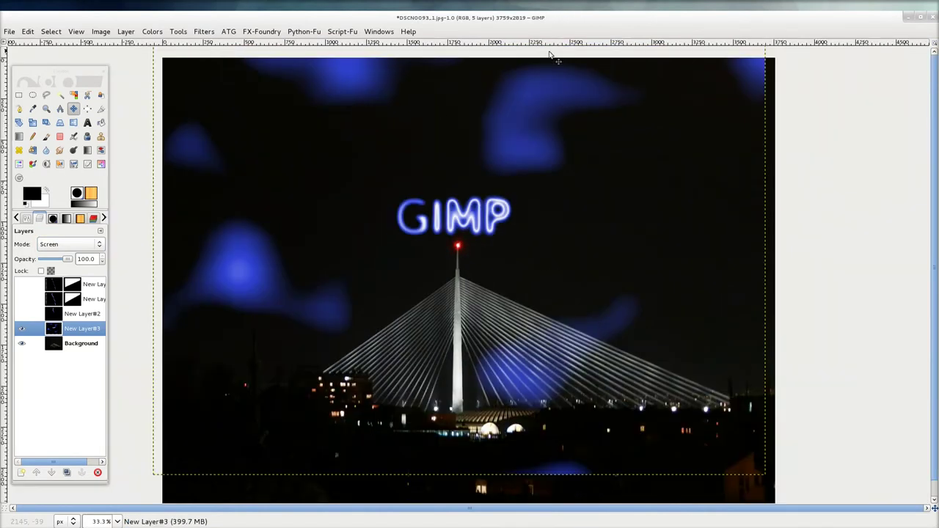
# Step: Rectangle-select and delete the stray blue blobs in the top band and left side, then select all
pyautogui.click(19, 94)
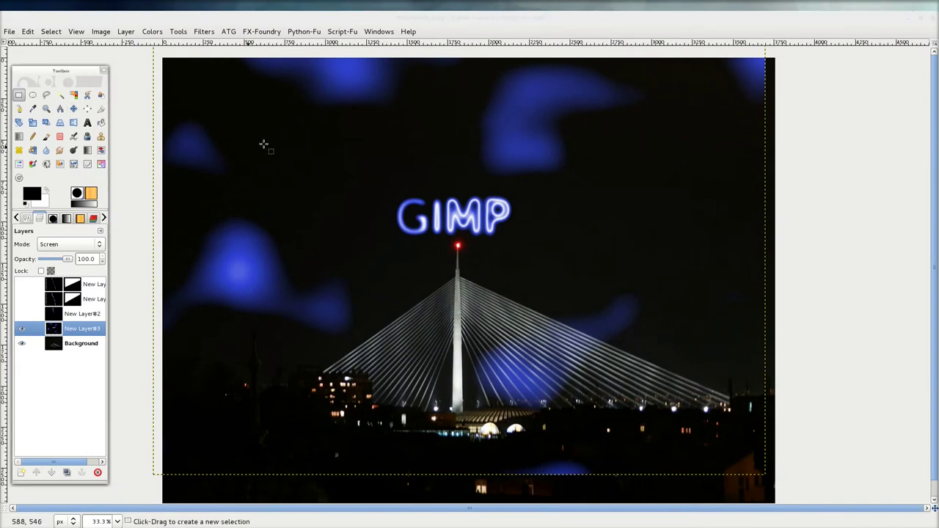
pyautogui.moveTo(165, 183); pyautogui.dragTo(842, 48)
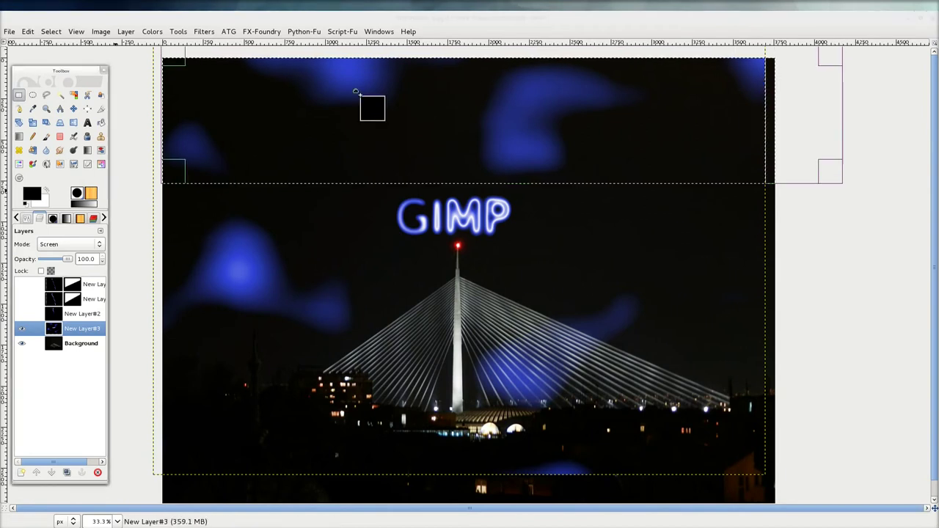
pyautogui.press('Delete')
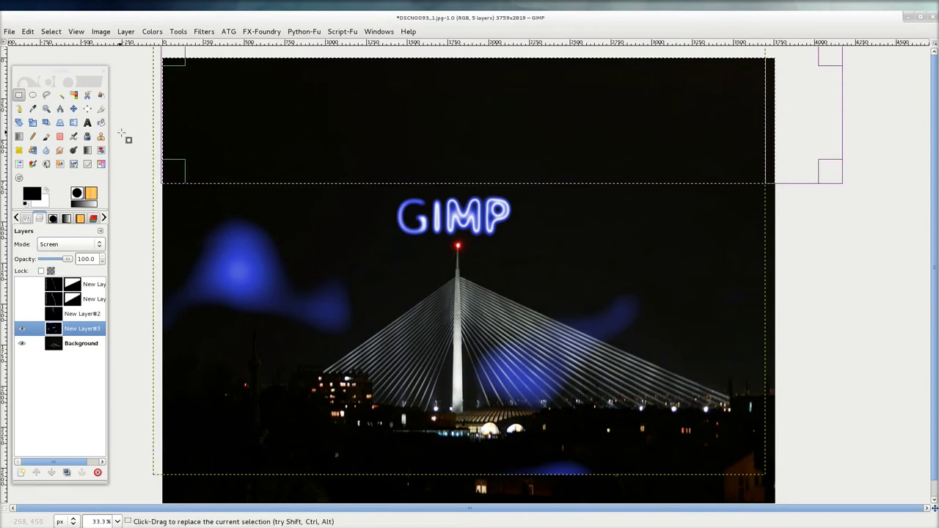
pyautogui.moveTo(126, 130)
pyautogui.mouseDown()
pyautogui.moveTo(149, 136)
pyautogui.moveTo(373, 459)
pyautogui.mouseUp()
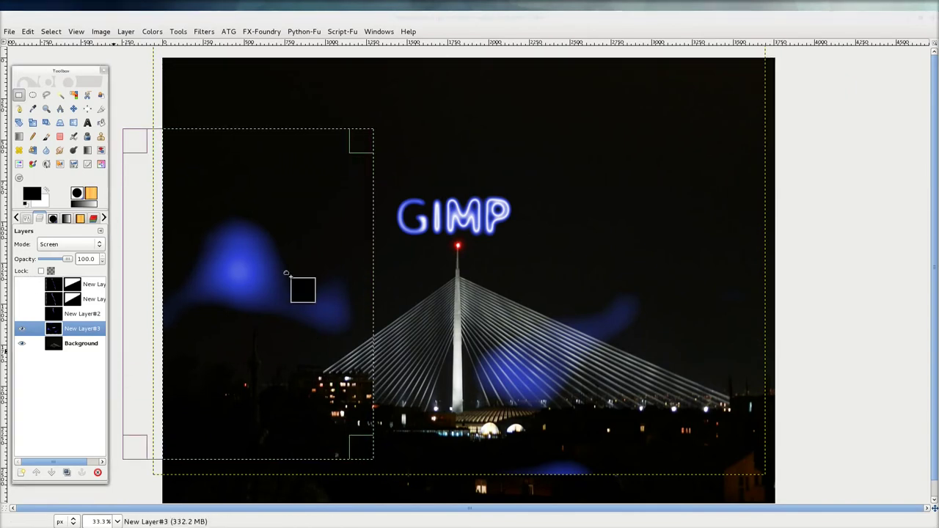
pyautogui.press('Delete')
pyautogui.moveTo(358, 140); pyautogui.dragTo(812, 272)
pyautogui.moveTo(426, 460); pyautogui.dragTo(444, 502)
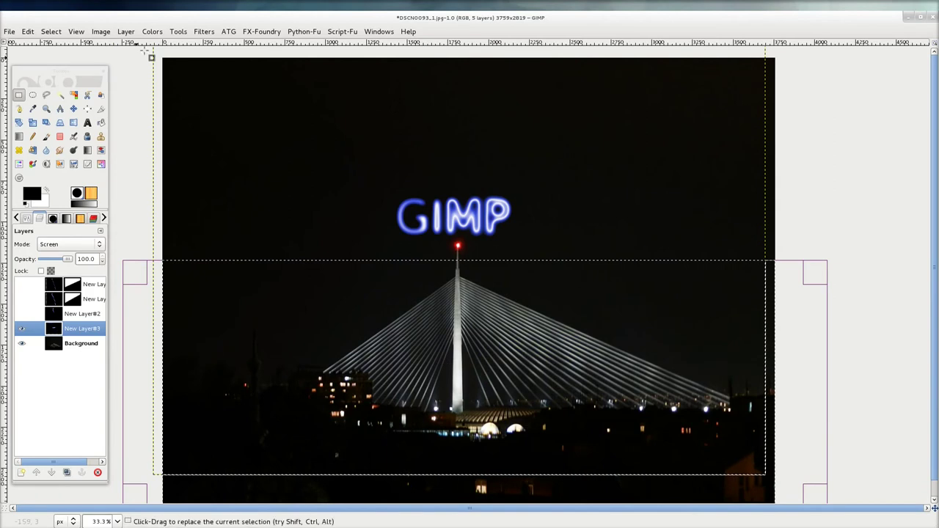
pyautogui.click(51, 32)
pyautogui.click(53, 44)
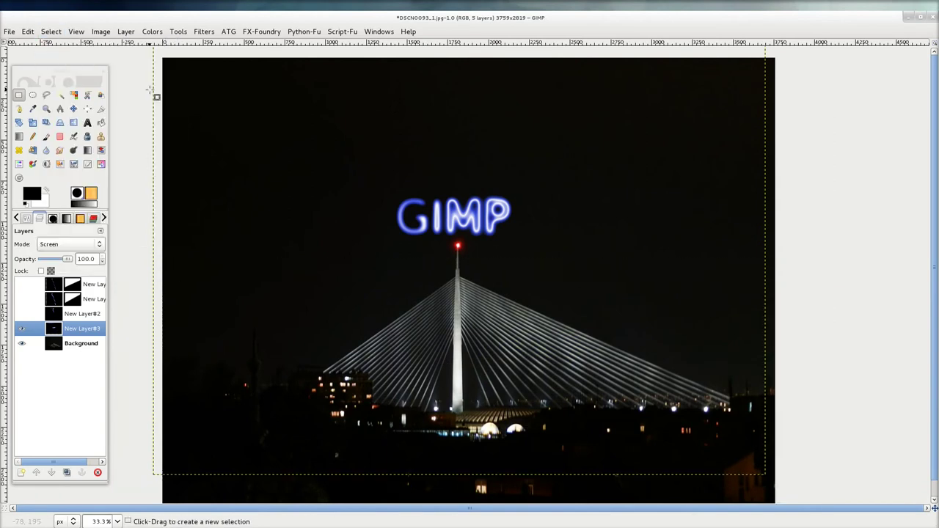
# Step: Compare the smooth and branching lightning layers, leaving the branching bolt and glowing GIMP text visible
pyautogui.click(74, 342)
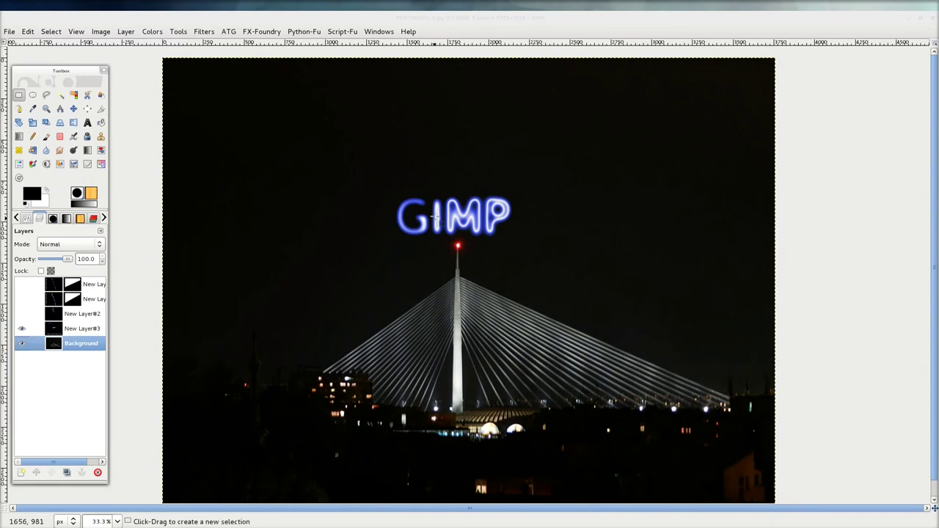
pyautogui.click(21, 329)
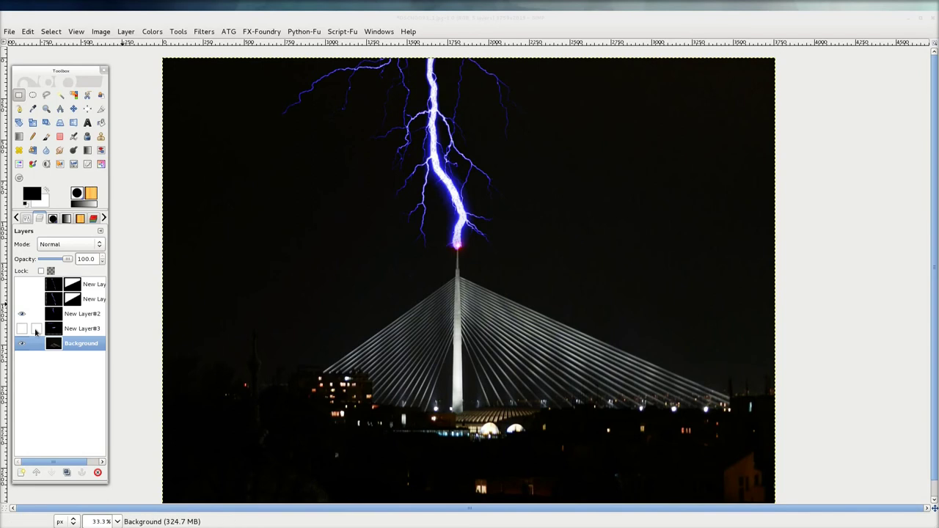
pyautogui.click(21, 311)
pyautogui.click(21, 285)
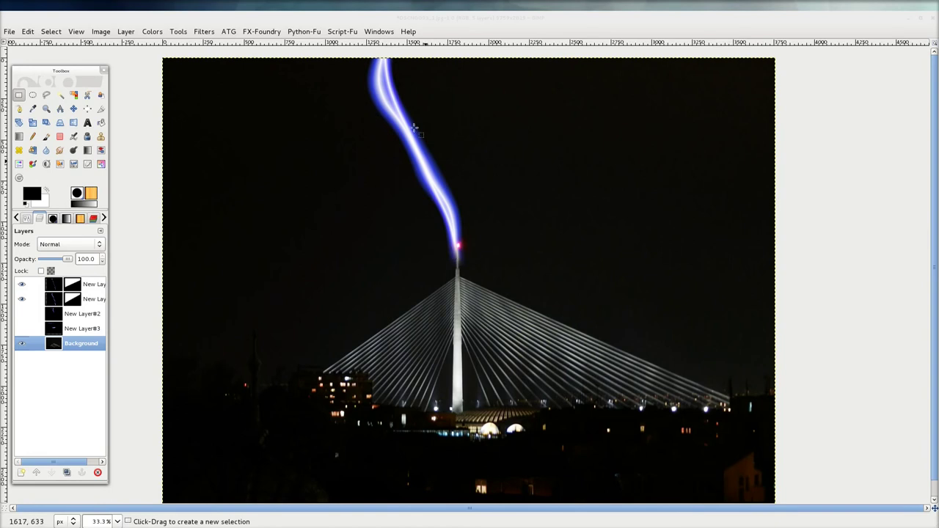
pyautogui.click(19, 288)
pyautogui.click(19, 287)
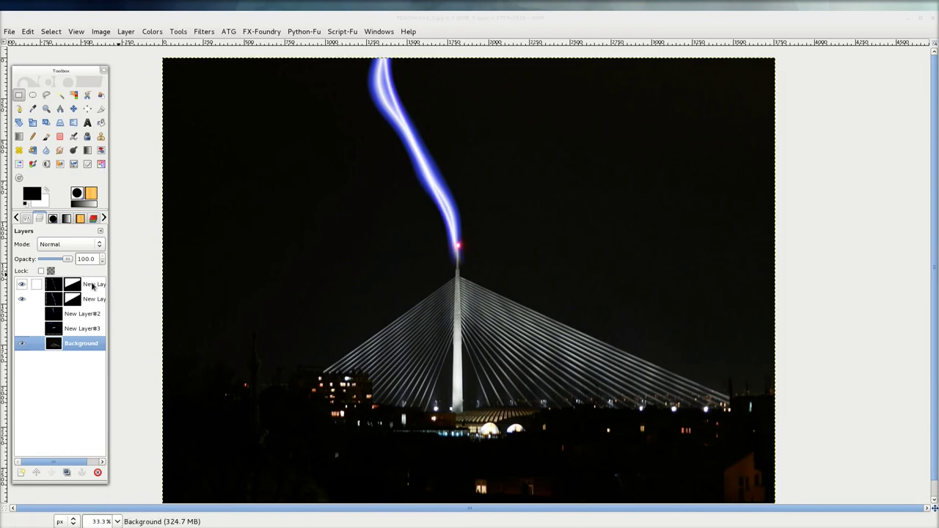
pyautogui.click(22, 285)
pyautogui.click(21, 299)
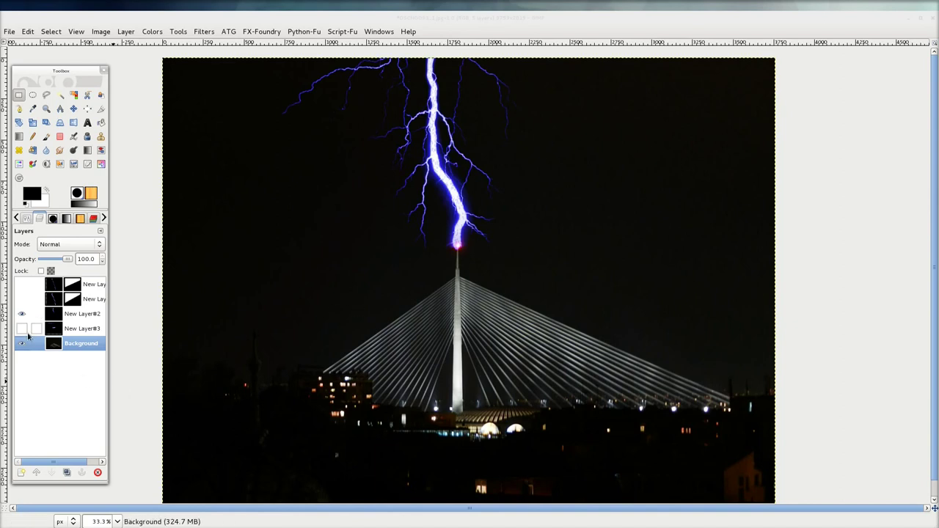
pyautogui.click(22, 329)
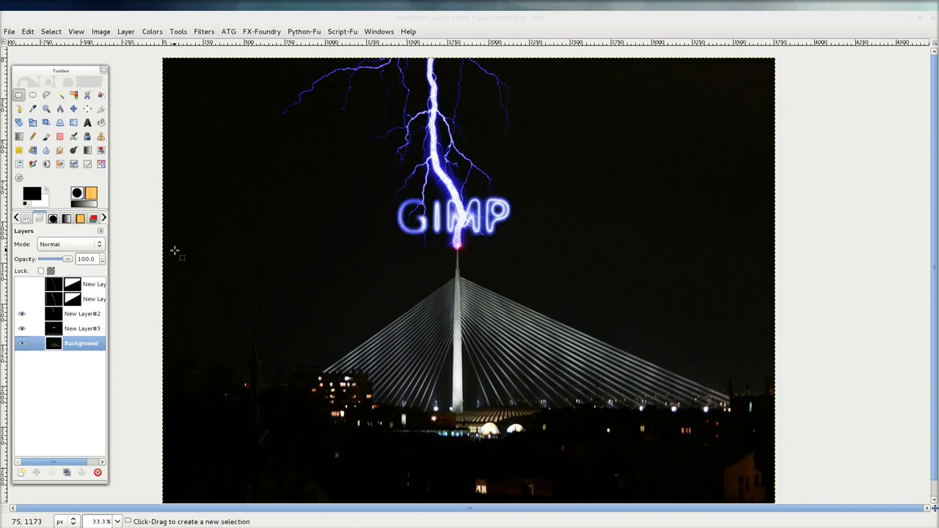